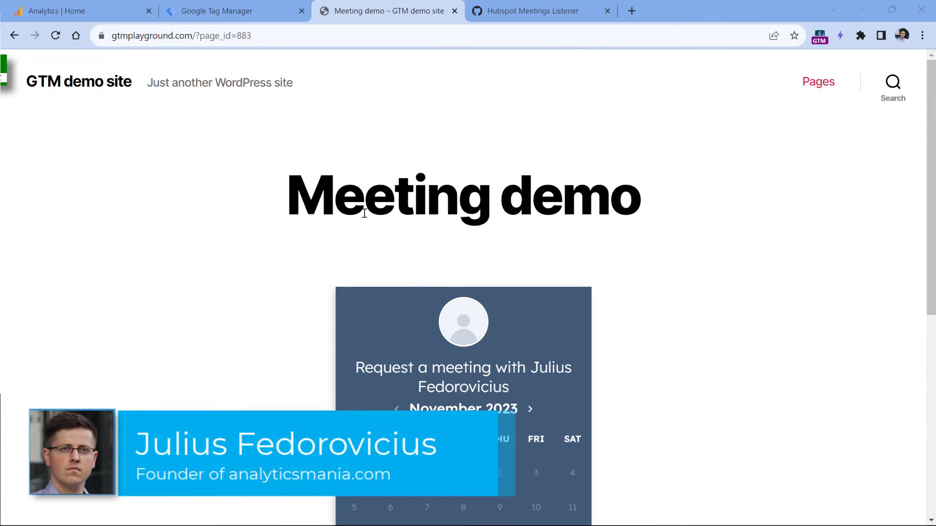
# Step: Scroll the Meeting demo page until the whole November 2023 booking calendar shows
pyautogui.scroll(-4, 364, 213)
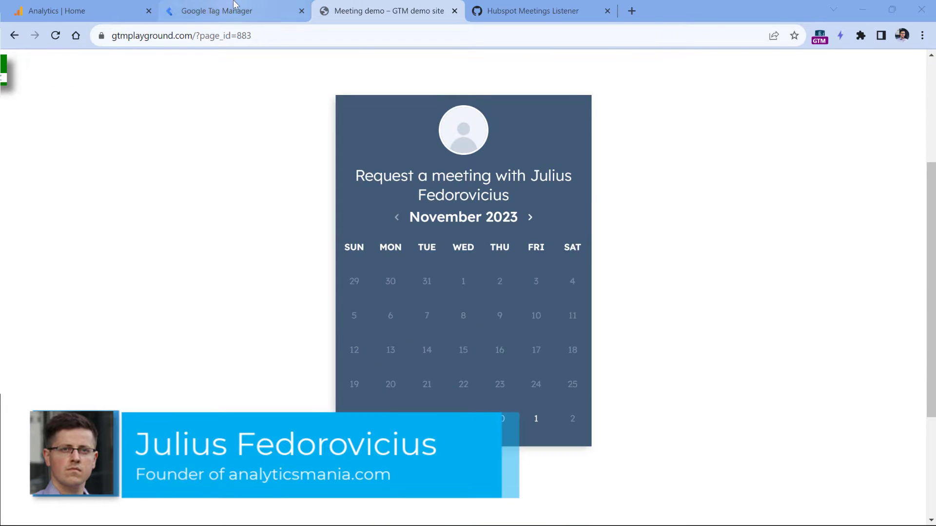
# Step: Review the GA4 config tag's settings in Tag Manager, then close it
pyautogui.click(264, 15)
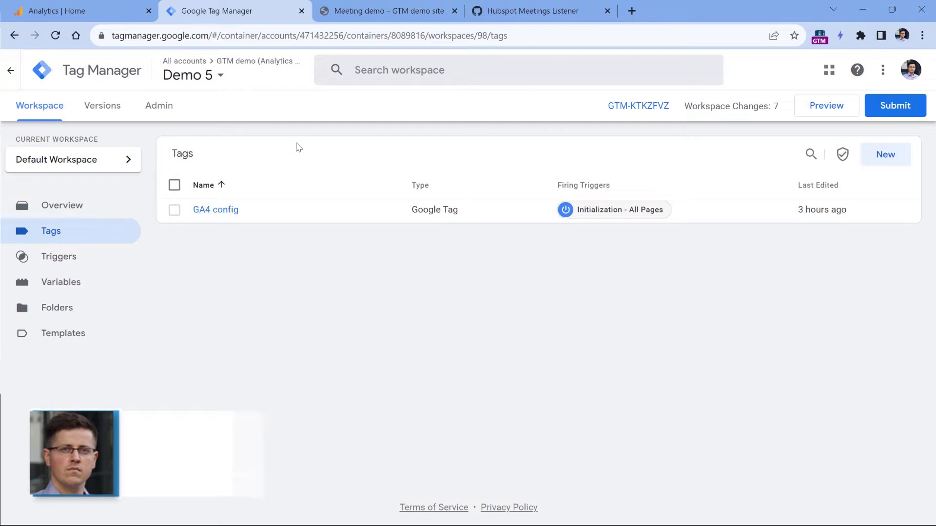
pyautogui.click(216, 213)
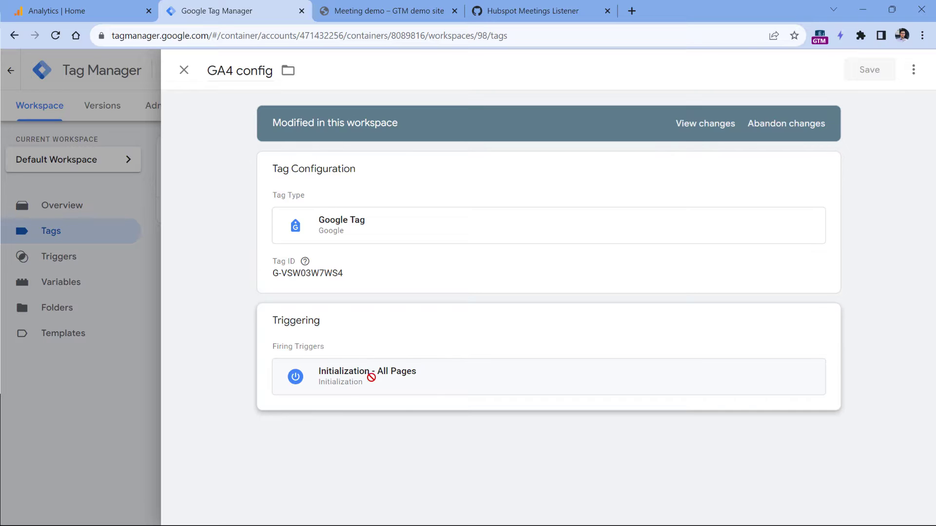
pyautogui.click(184, 71)
# Step: Select the whole 14-line Hubspot Meetings Listener script in the GitHub gist
pyautogui.hotkey('ctrl', 'Tab')
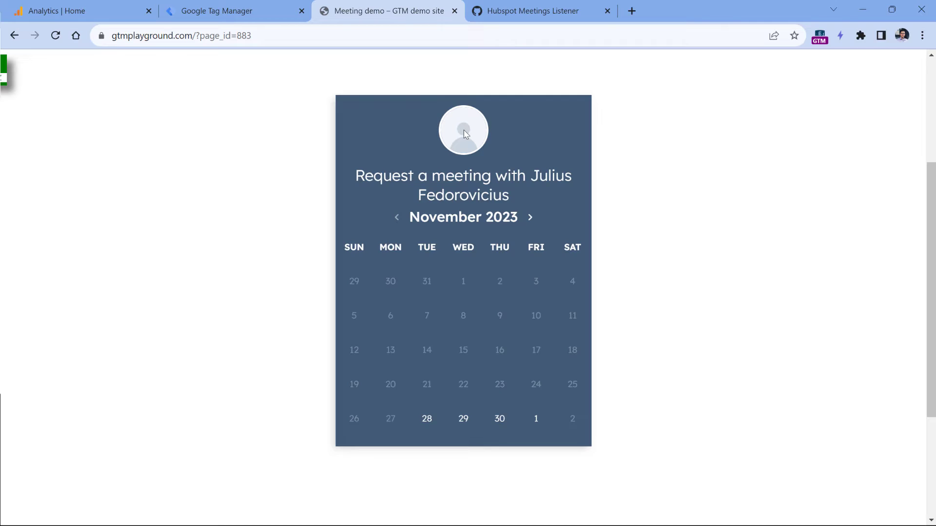
pyautogui.click(547, 7)
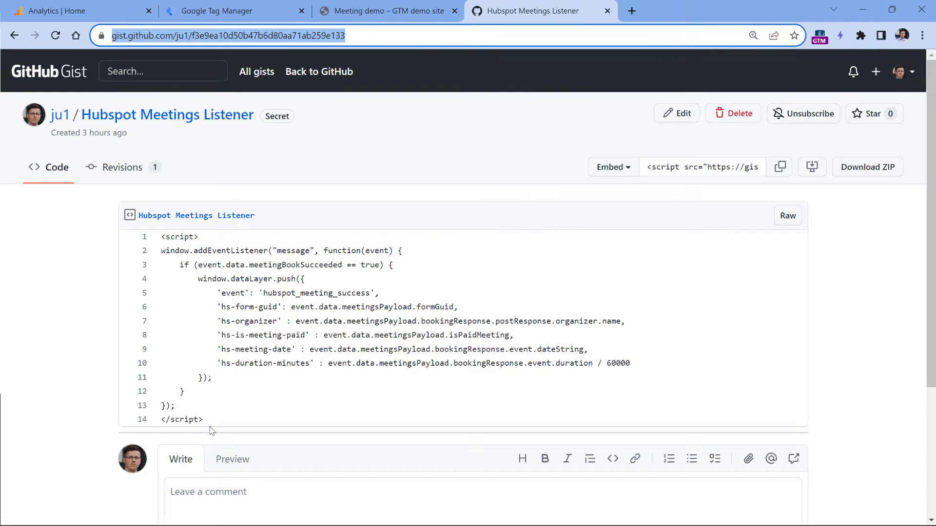
pyautogui.moveTo(213, 424); pyautogui.dragTo(163, 237)
pyautogui.hotkey('ctrl', 'c')
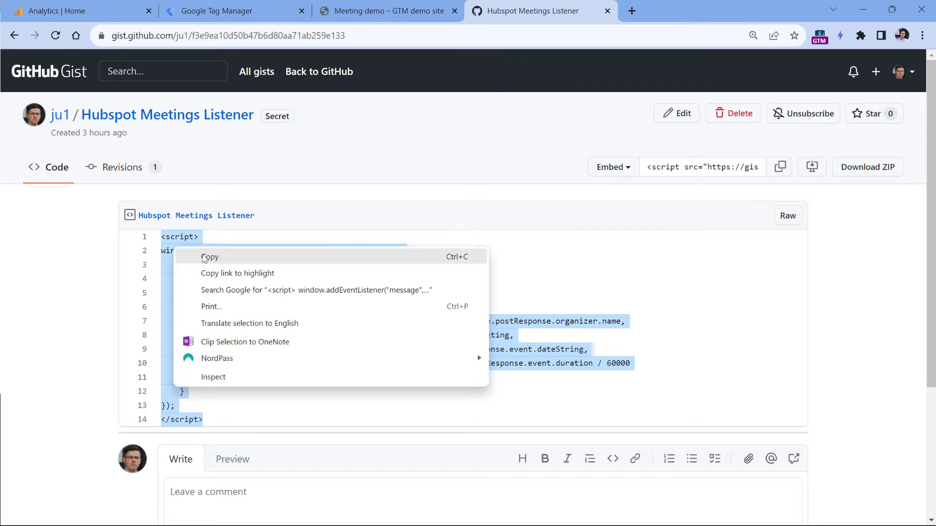
# Step: Create a new Custom HTML tag containing the copied Hubspot Meetings Listener script
pyautogui.click(239, 10)
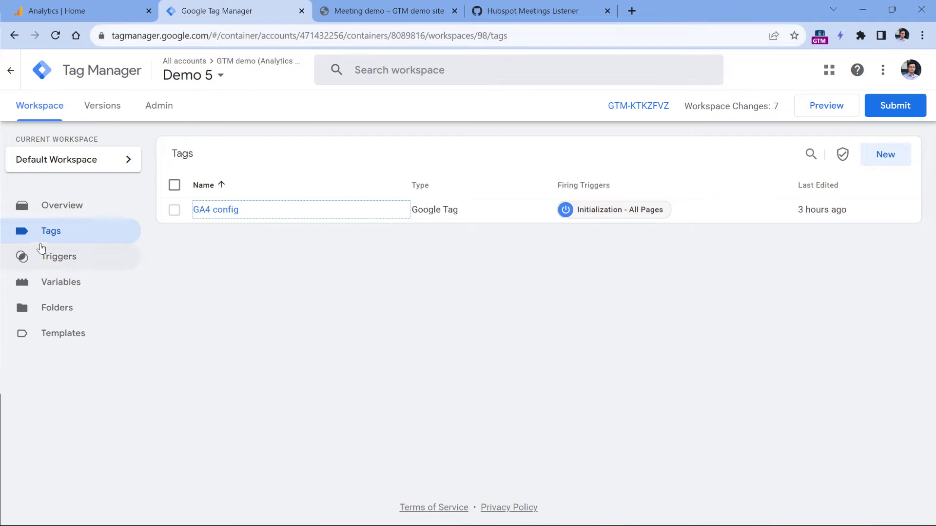
pyautogui.click(900, 161)
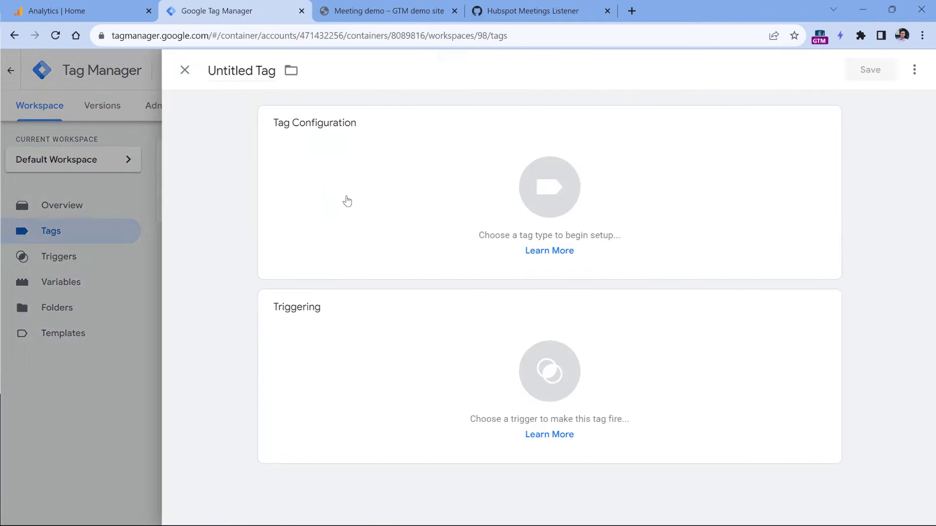
pyautogui.click(385, 181)
pyautogui.scroll(-1, 633, 293)
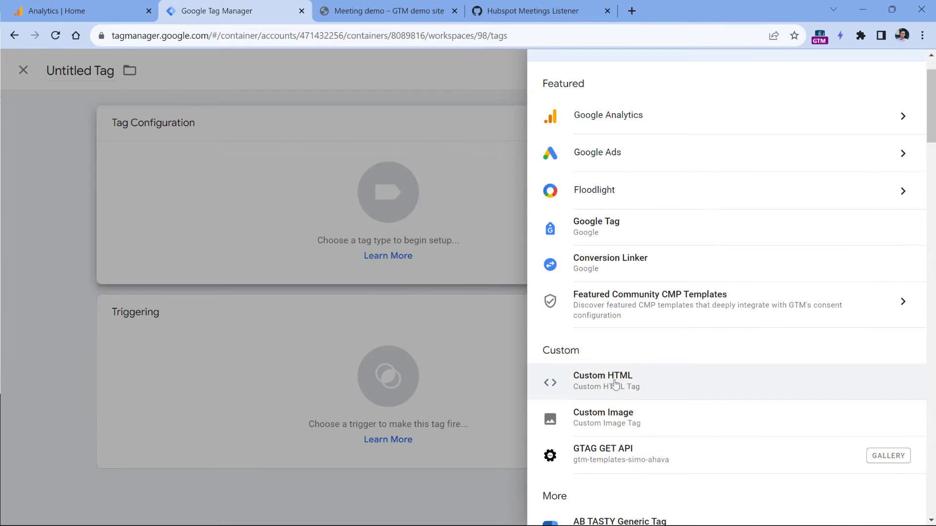
pyautogui.click(612, 386)
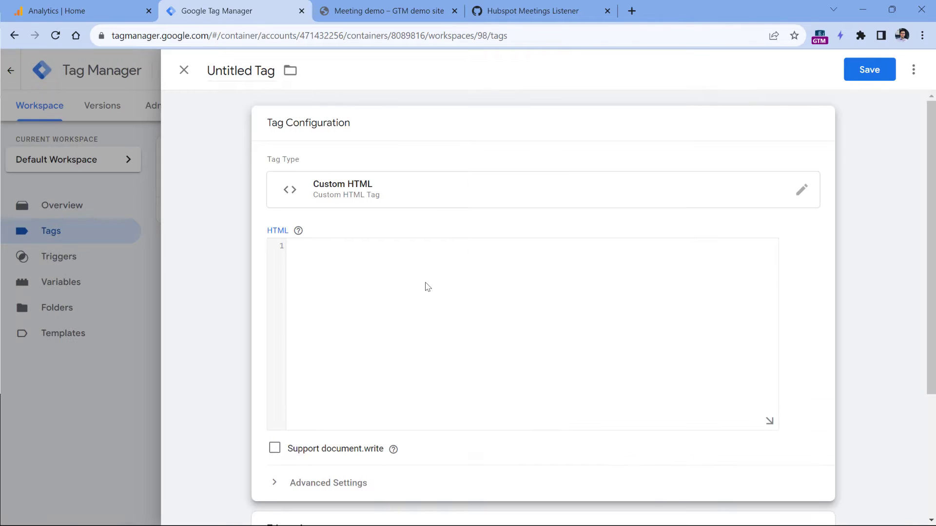
pyautogui.click(427, 288)
pyautogui.hotkey('ctrl', 'v')
pyautogui.scroll(-5, 438, 292)
# Step: Fire the tag on All Pages, name it 'cHTML- Hubspot Meeting listener' and save
pyautogui.click(362, 393)
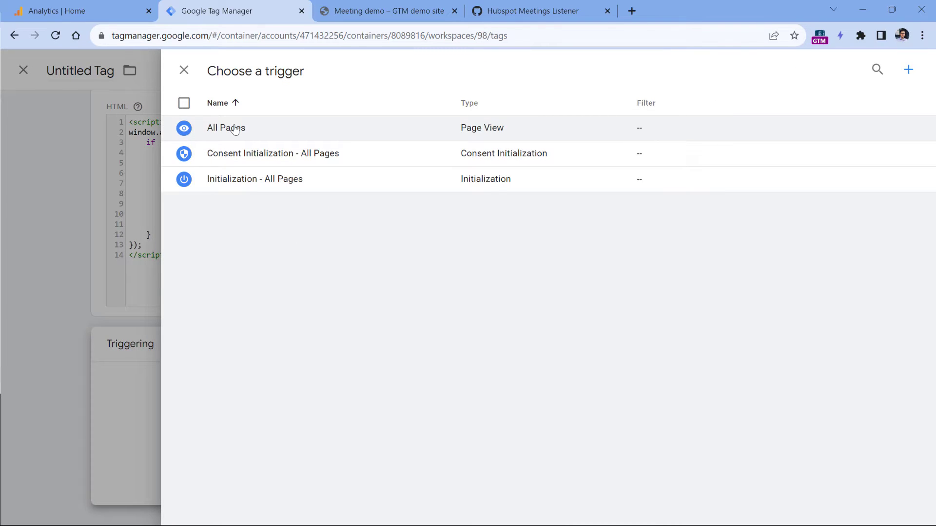
pyautogui.click(400, 11)
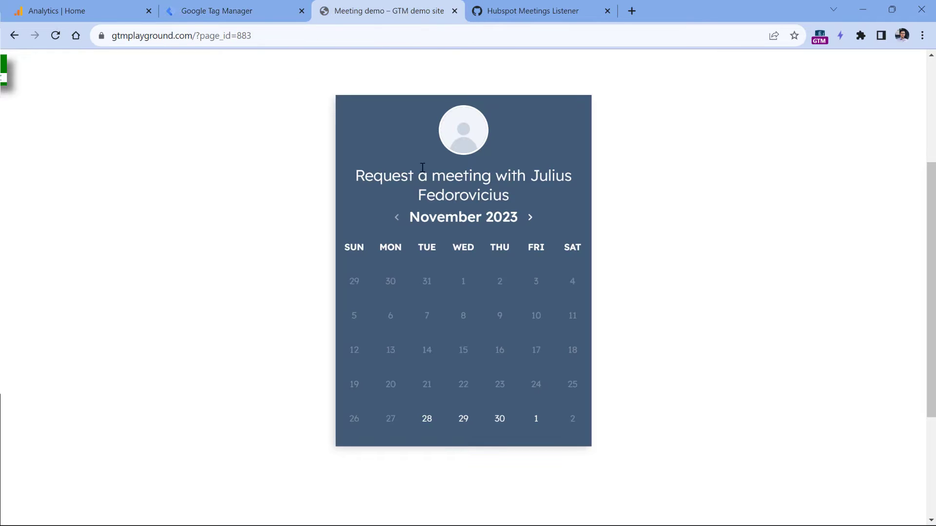
pyautogui.hotkey('ctrl', 'shift', 'Tab')
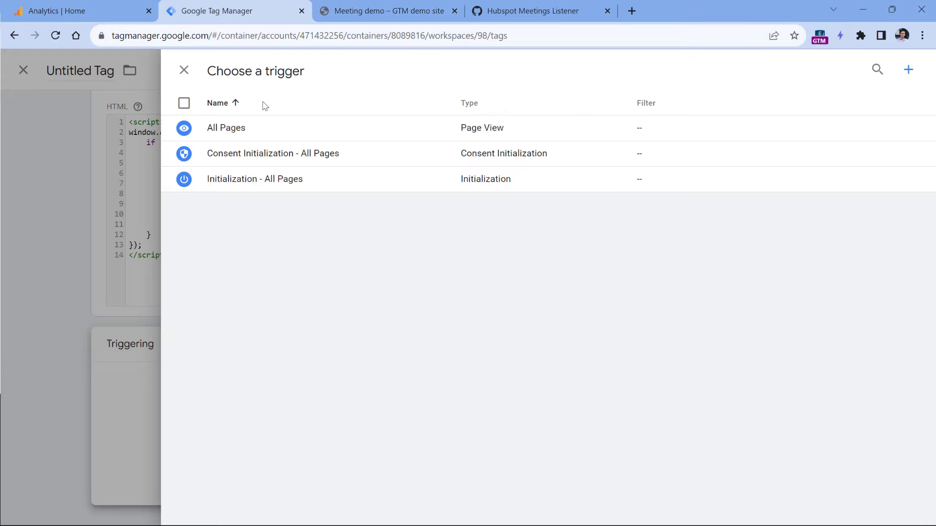
pyautogui.click(235, 129)
pyautogui.click(247, 72)
pyautogui.write('cHTML')
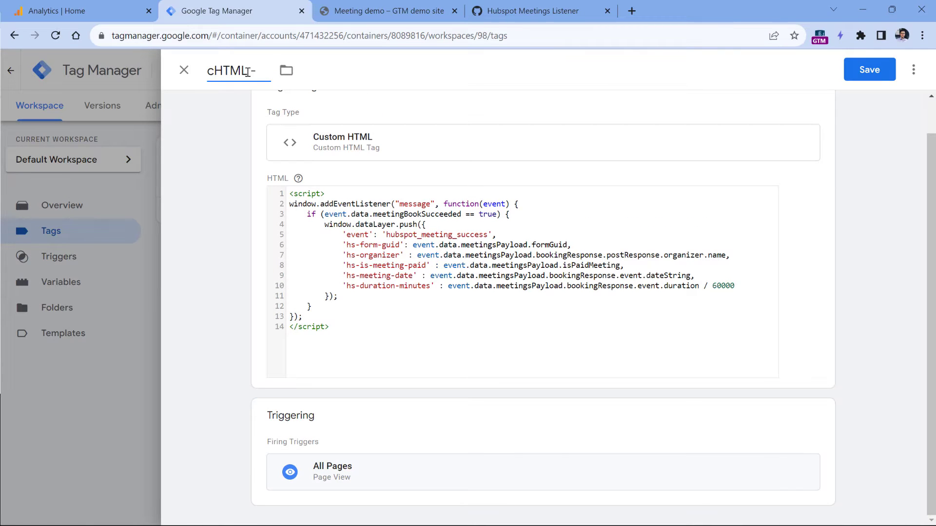
pyautogui.write('- Hubspot')
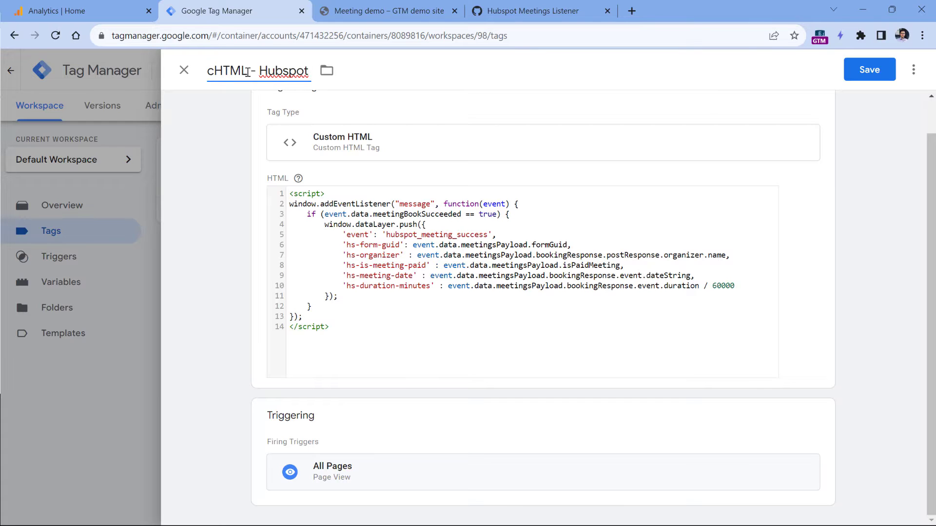
pyautogui.write(' Meeting listener')
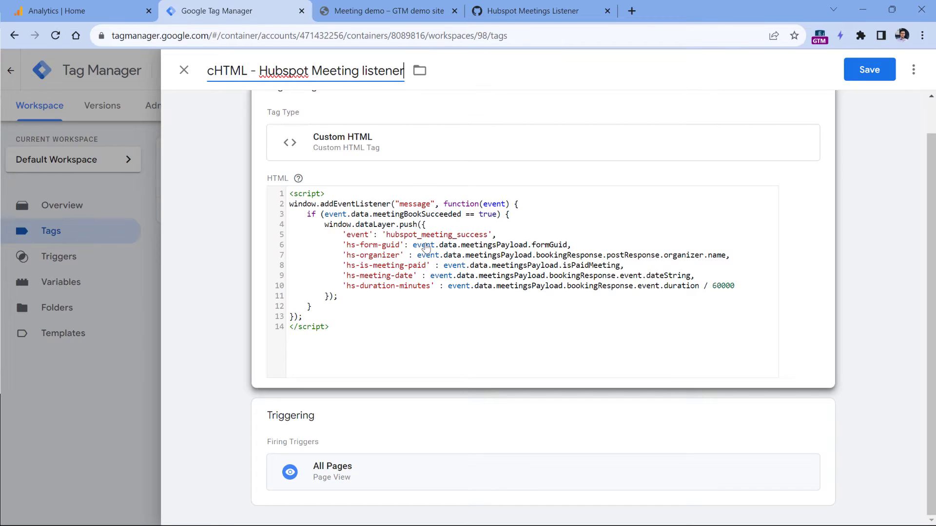
pyautogui.click(872, 69)
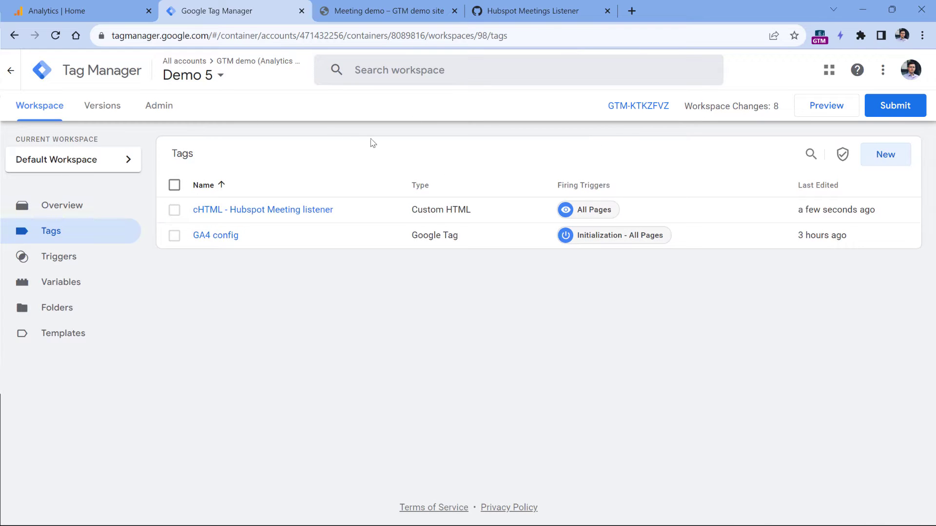
# Step: Start preview mode and connect Tag Assistant to the meeting demo page URL
pyautogui.click(831, 110)
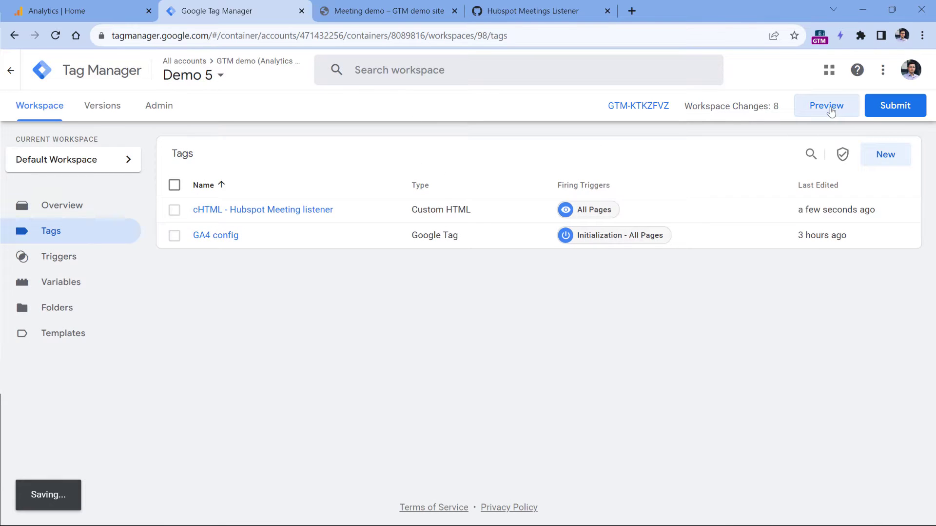
pyautogui.click(527, 12)
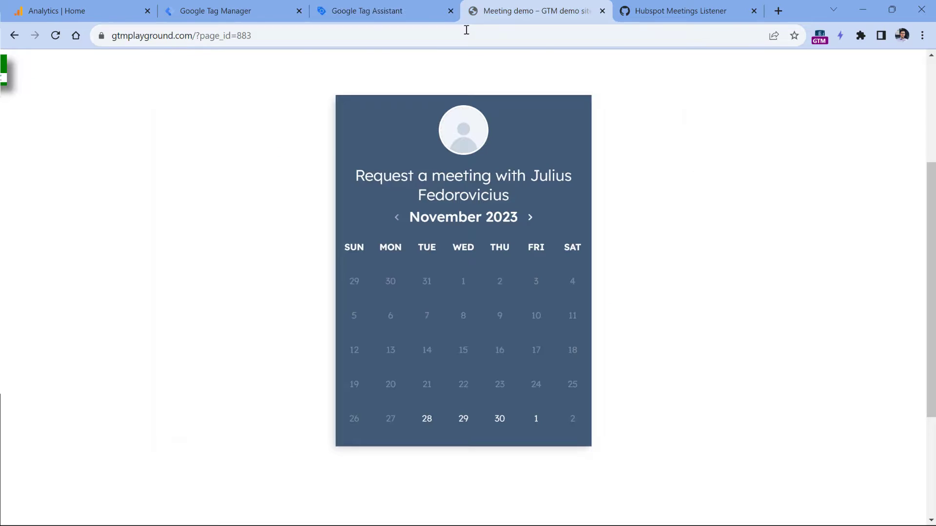
pyautogui.click(466, 32)
pyautogui.click(383, 12)
pyautogui.click(429, 364)
pyautogui.write('https://gtmplayground.com/?page_id=883')
pyautogui.click(471, 394)
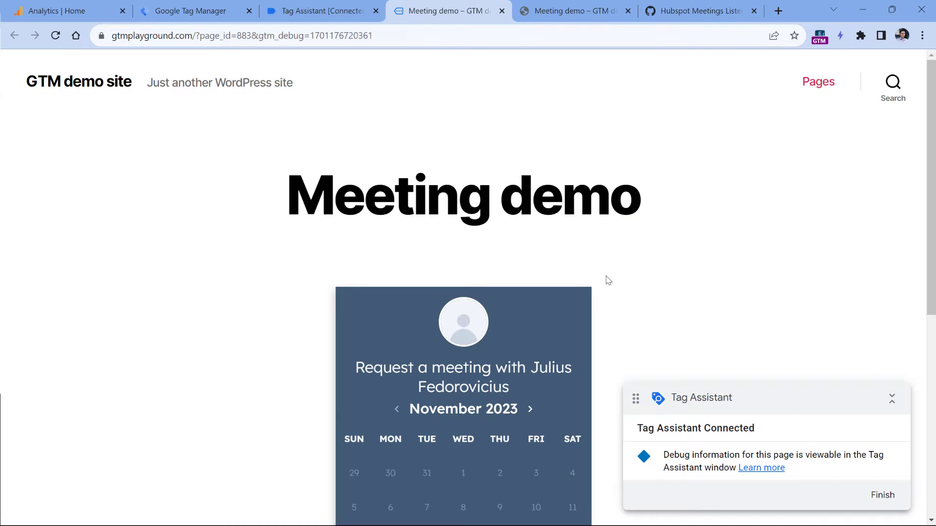
# Step: Book November 29 at 4:00 PM with placeholder name and email, and request it
pyautogui.scroll(-4, 609, 281)
pyautogui.scroll(-1, 608, 281)
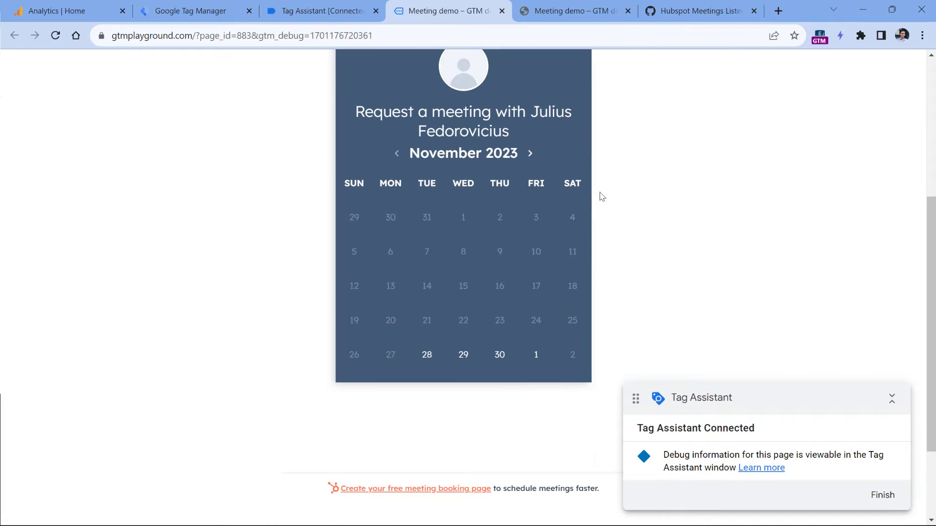
pyautogui.click(464, 357)
pyautogui.click(470, 170)
pyautogui.click(426, 146)
pyautogui.write('asd')
pyautogui.press('Tab')
pyautogui.write('asd')
pyautogui.press('Tab')
pyautogui.write('aasd@asd.com')
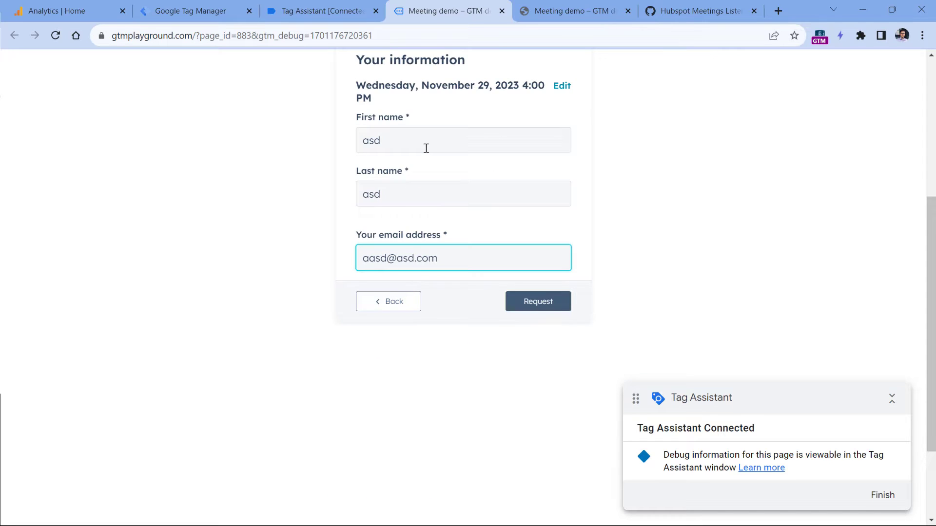
pyautogui.click(537, 307)
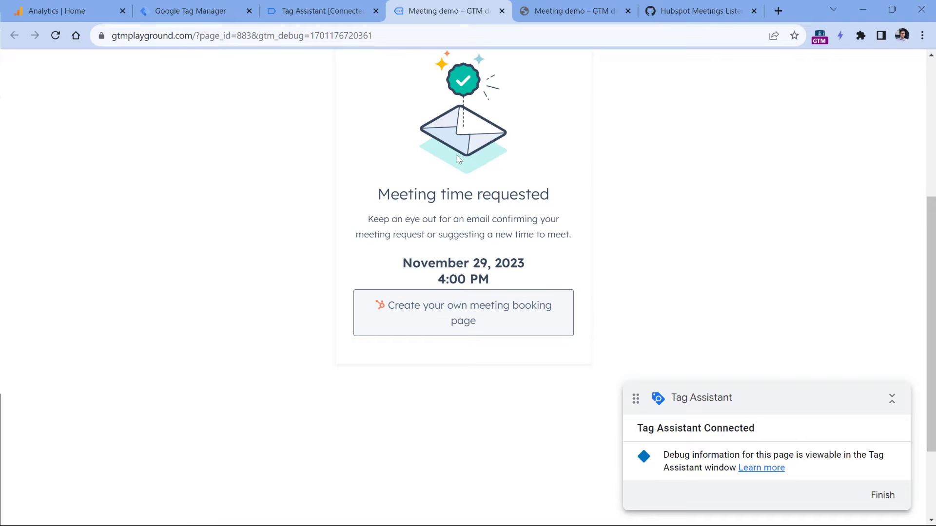
# Step: Open the hubspot_meeting_success event in Tag Assistant and expand its dataLayer push
pyautogui.click(335, 14)
pyautogui.click(436, 286)
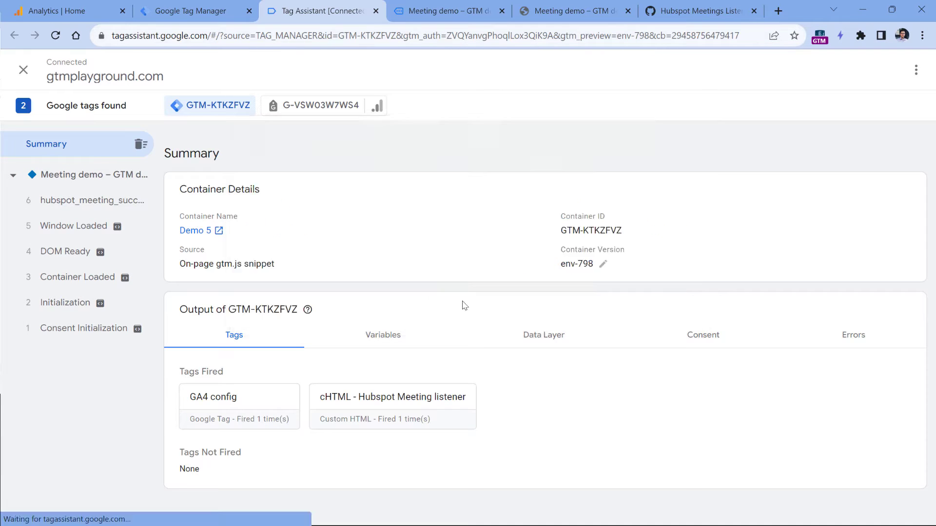
pyautogui.click(77, 204)
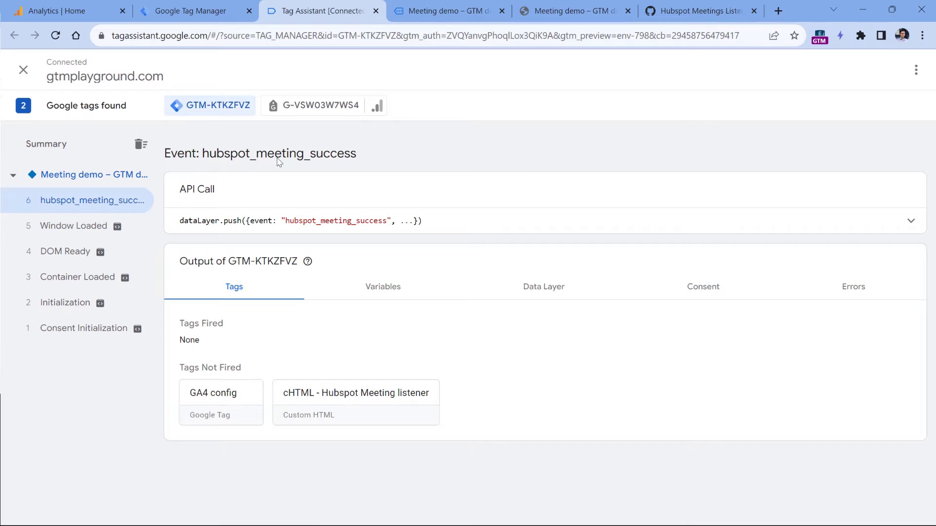
pyautogui.click(445, 219)
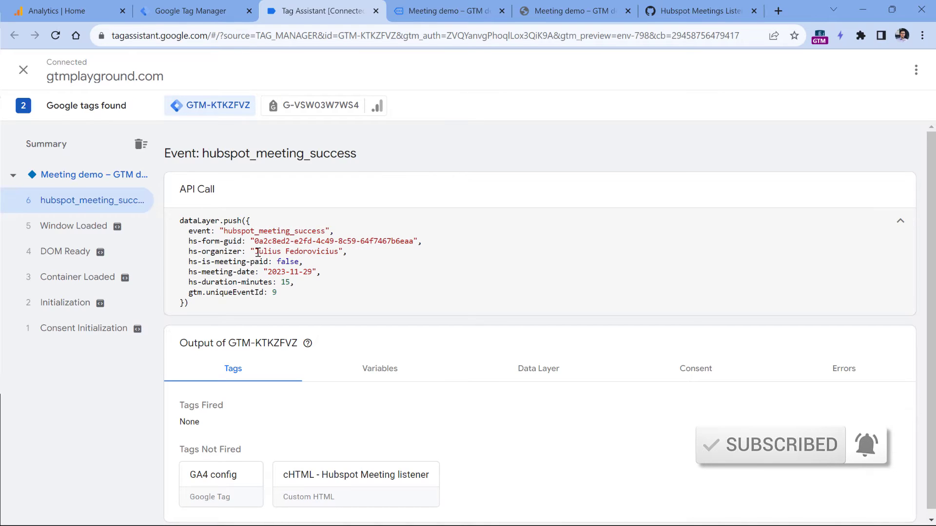
# Step: Review the organizer, 2023-11-29 date and form GUID, marking the hs-organizer and hs-duration-minutes keys
pyautogui.moveTo(255, 251); pyautogui.dragTo(341, 251)
pyautogui.hotkey('ctrl', 'Tab')
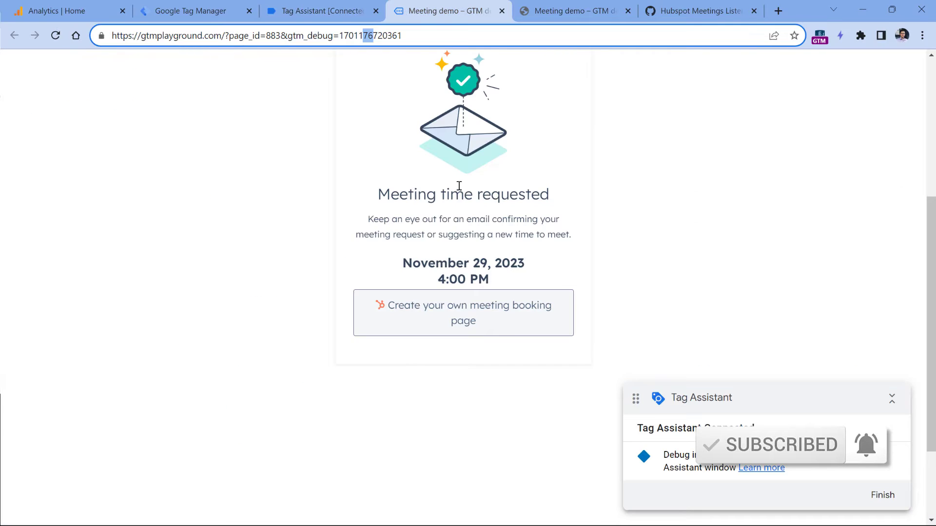
pyautogui.click(315, 14)
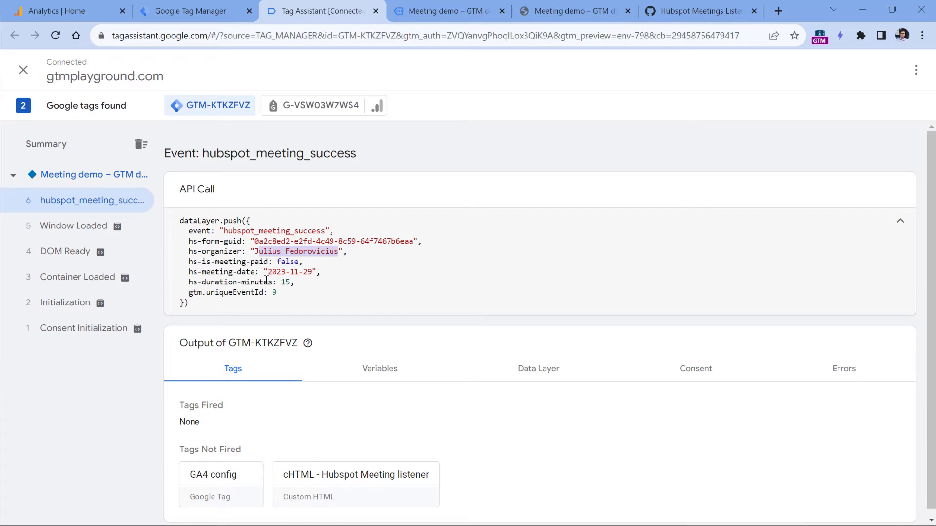
pyautogui.moveTo(268, 274); pyautogui.dragTo(315, 273)
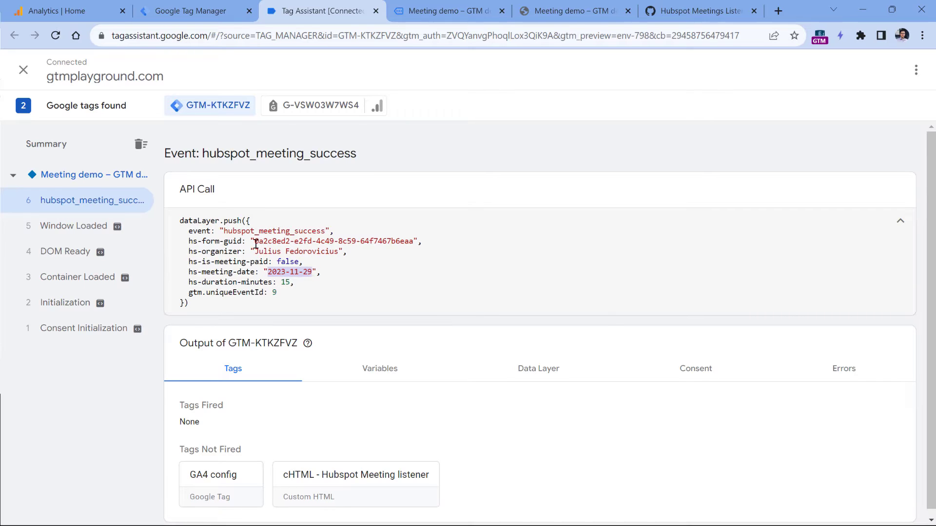
pyautogui.moveTo(254, 241); pyautogui.dragTo(414, 242)
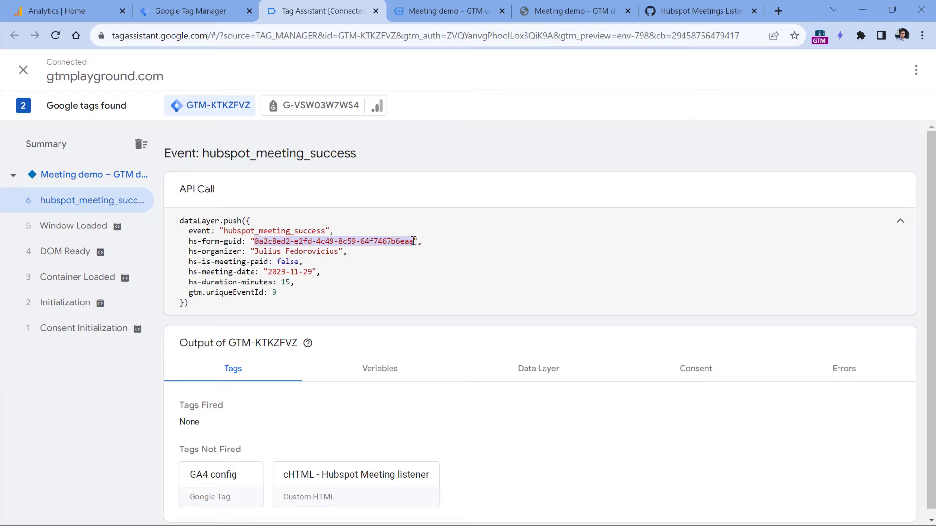
pyautogui.click(327, 240)
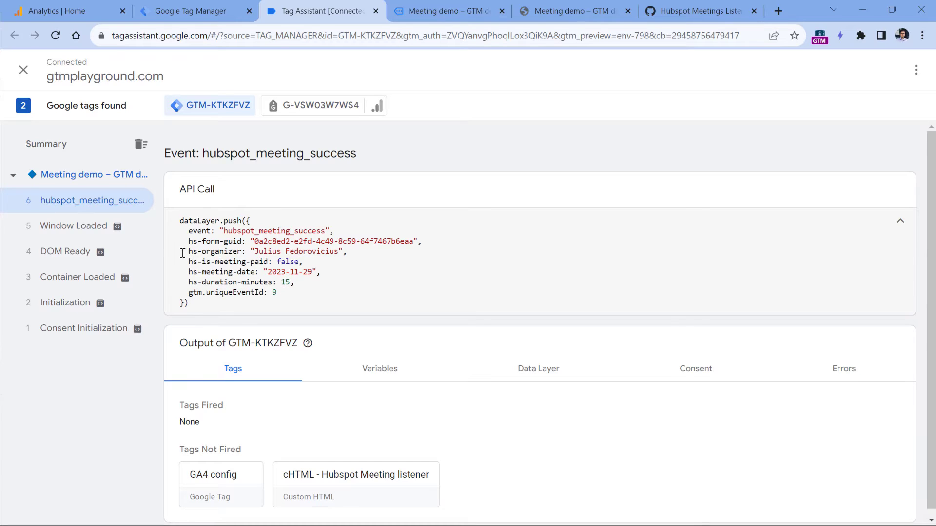
pyautogui.moveTo(183, 253); pyautogui.dragTo(242, 252)
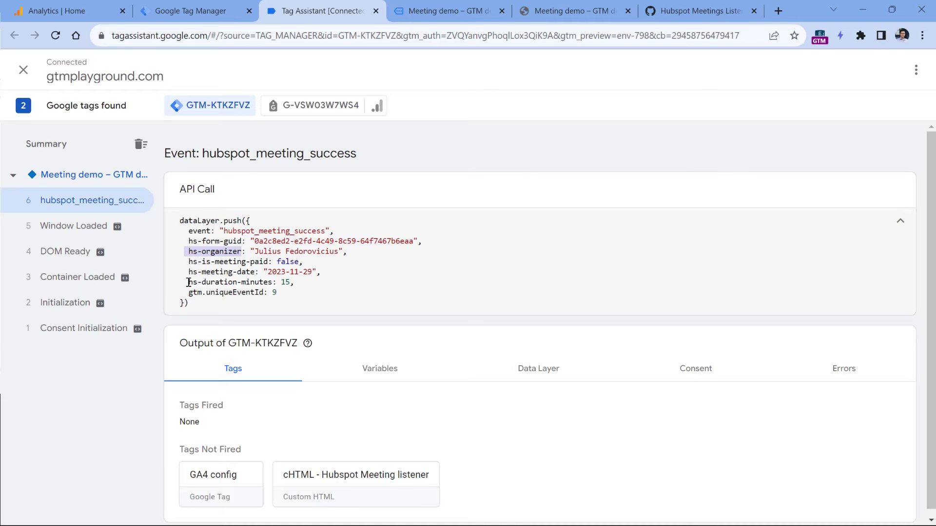
pyautogui.moveTo(189, 283); pyautogui.dragTo(271, 282)
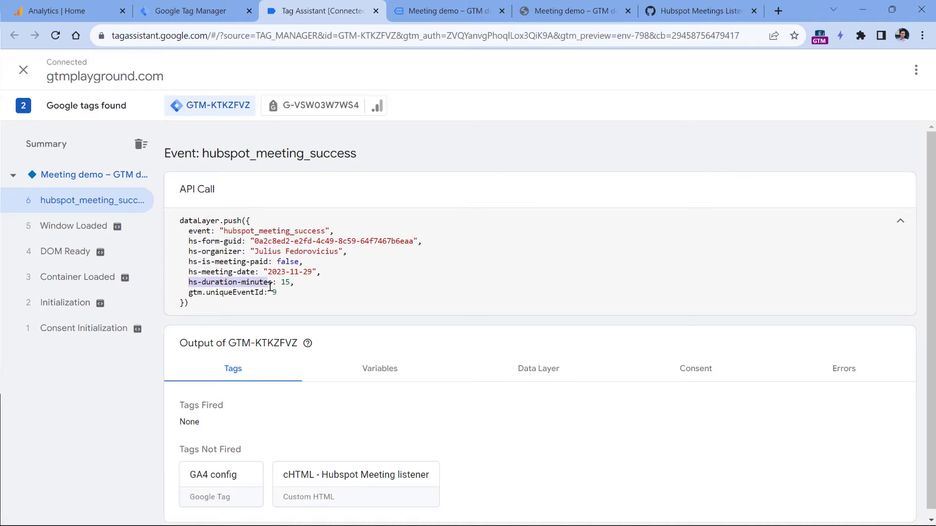
# Step: Create Data Layer Variable 'dlv - hs-organizer' reading the hs-organizer key
pyautogui.click(202, 15)
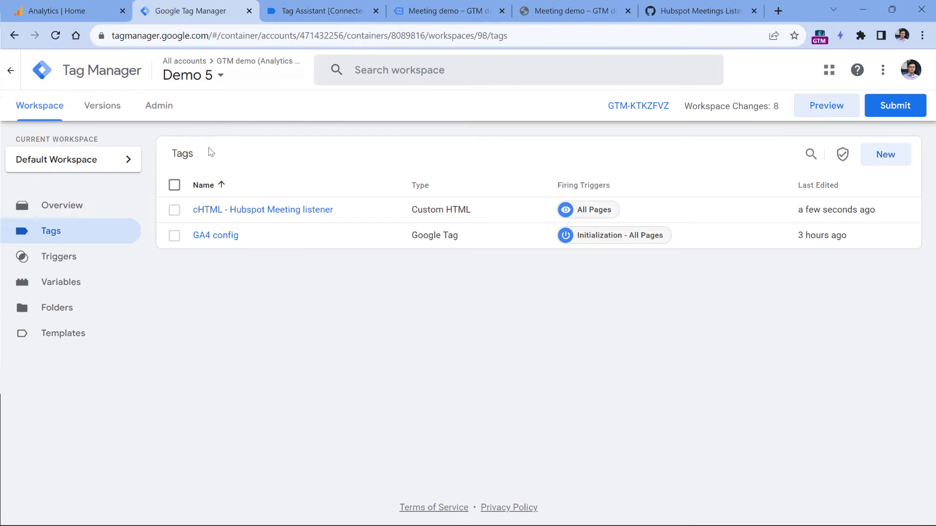
pyautogui.click(61, 285)
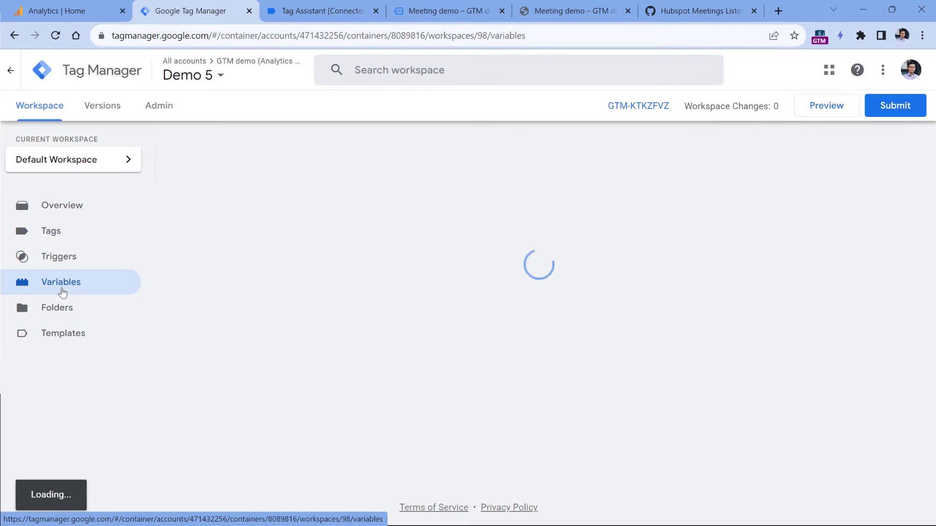
pyautogui.scroll(-4, 289, 227)
pyautogui.click(872, 371)
pyautogui.click(338, 176)
pyautogui.click(611, 369)
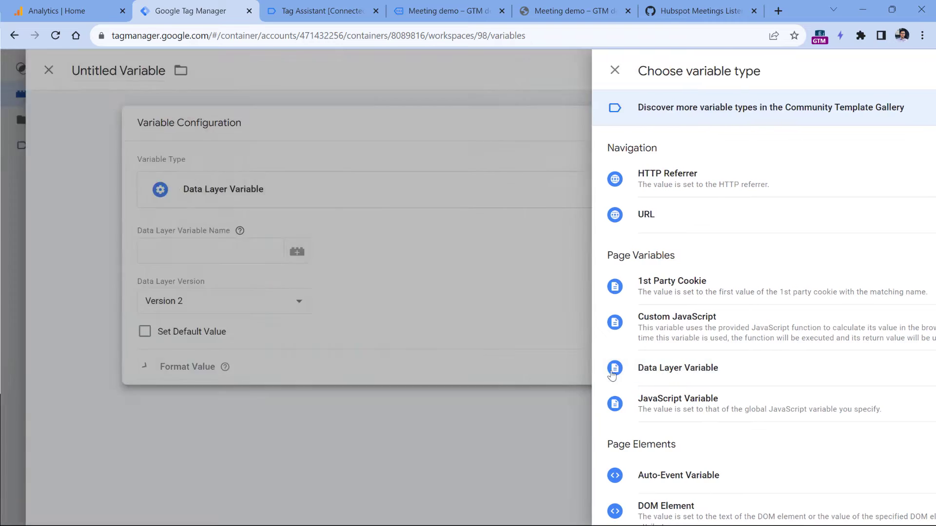
pyautogui.click(322, 11)
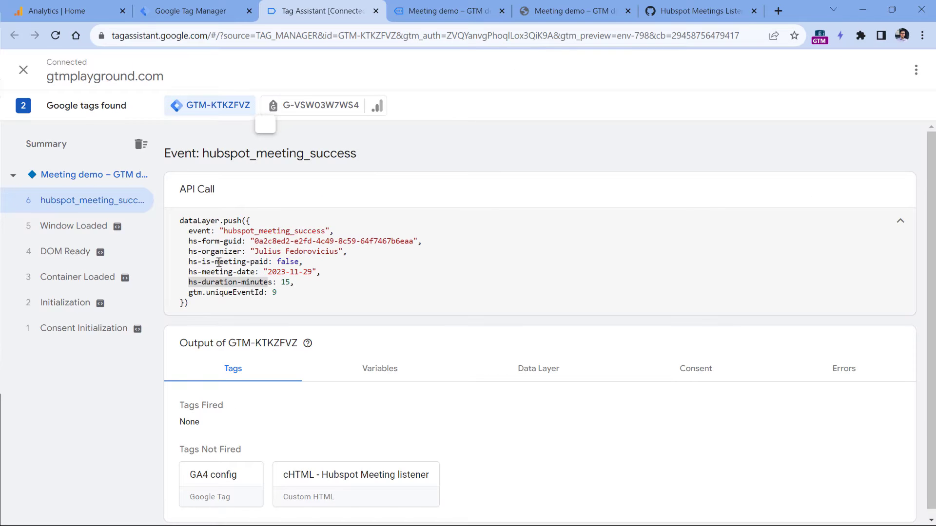
pyautogui.click(241, 252)
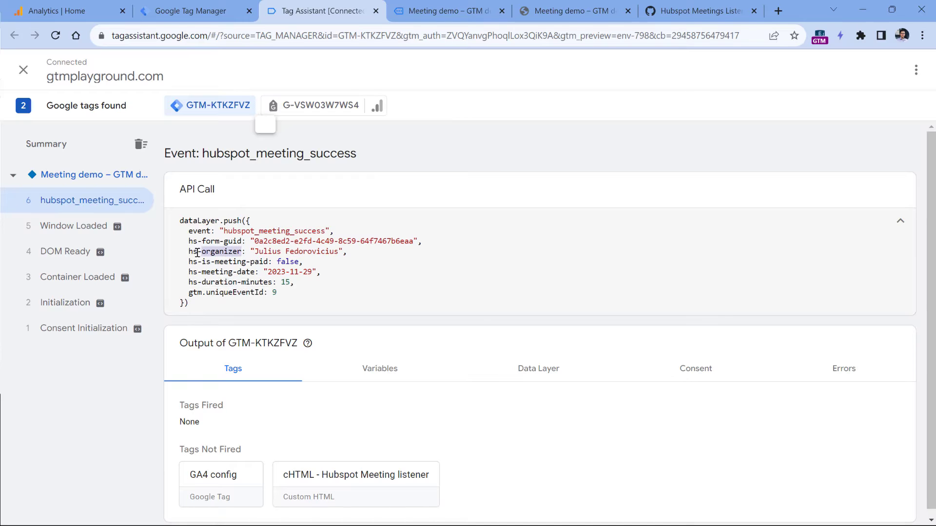
pyautogui.moveTo(190, 253); pyautogui.dragTo(244, 251)
pyautogui.rightClick(234, 251)
pyautogui.click(254, 256)
pyautogui.click(191, 11)
pyautogui.click(383, 256)
pyautogui.hotkey('ctrl', 'v')
pyautogui.click(268, 71)
pyautogui.write('dlv -')
pyautogui.hotkey('ctrl', 'v')
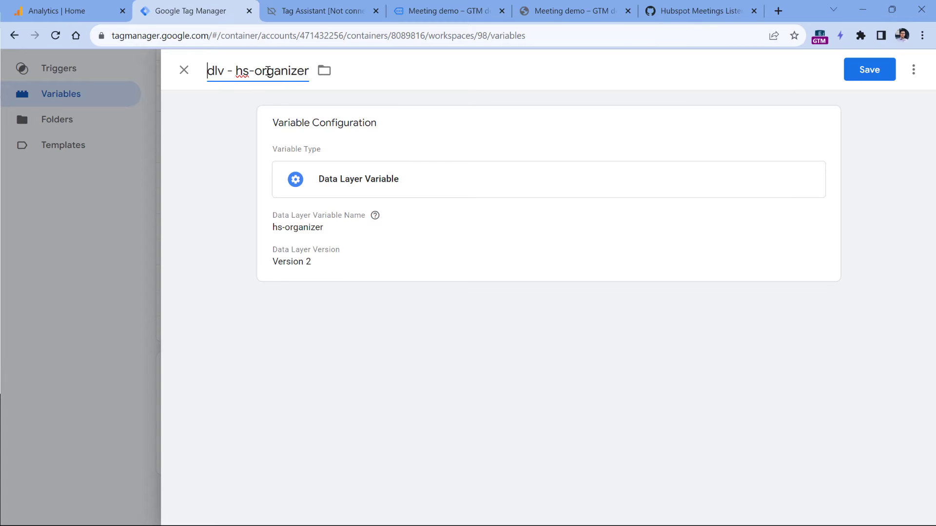
pyautogui.click(869, 73)
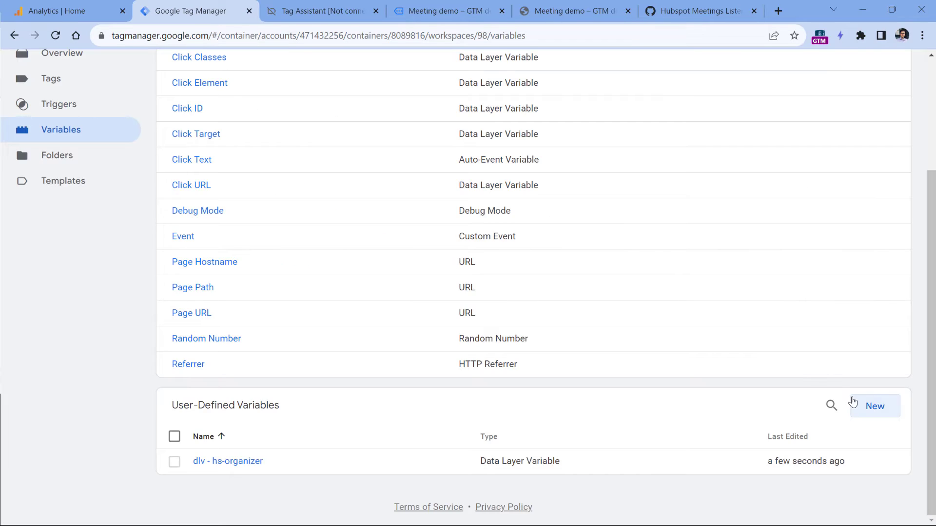
# Step: Create Data Layer Variable 'dlv - hs-duration-minutes' reading the hs-duration-minutes key
pyautogui.click(854, 404)
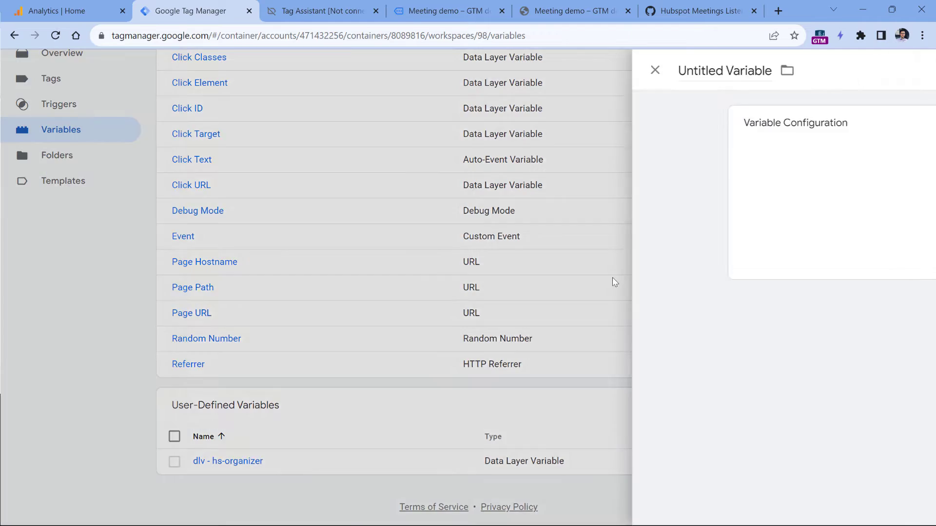
pyautogui.click(322, 12)
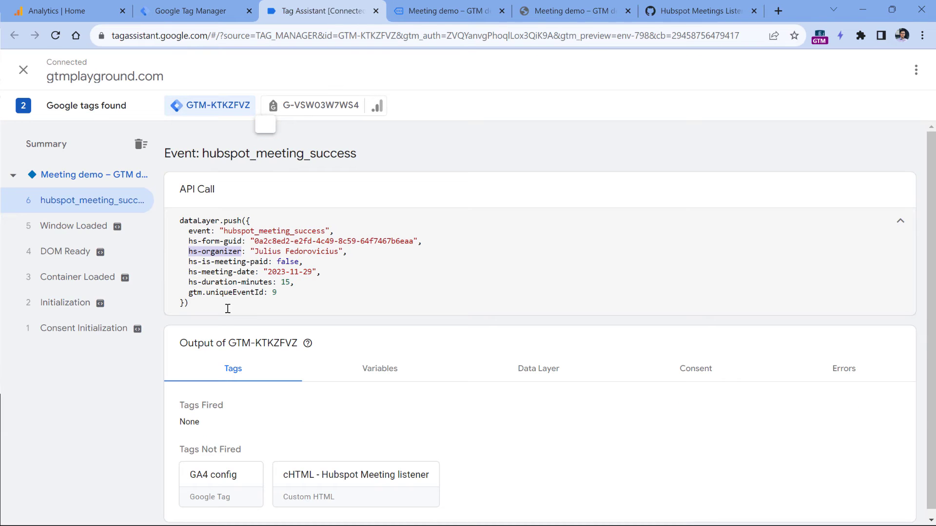
pyautogui.moveTo(188, 282); pyautogui.dragTo(272, 283)
pyautogui.rightClick(266, 283)
pyautogui.click(287, 295)
pyautogui.hotkey('ctrl', 'pageup')
pyautogui.click(346, 203)
pyautogui.click(591, 367)
pyautogui.click(334, 256)
pyautogui.hotkey('ctrl', 'v')
pyautogui.click(265, 70)
pyautogui.write('dlv -')
pyautogui.hotkey('ctrl', 'v')
pyautogui.click(849, 73)
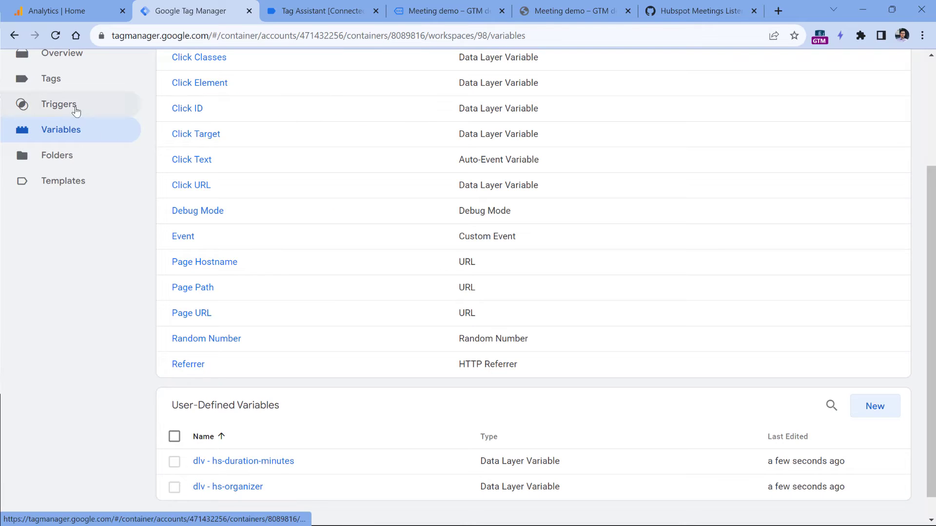
# Step: Copy the hubspot_meeting_success event name from the Tag Assistant event data
pyautogui.click(75, 109)
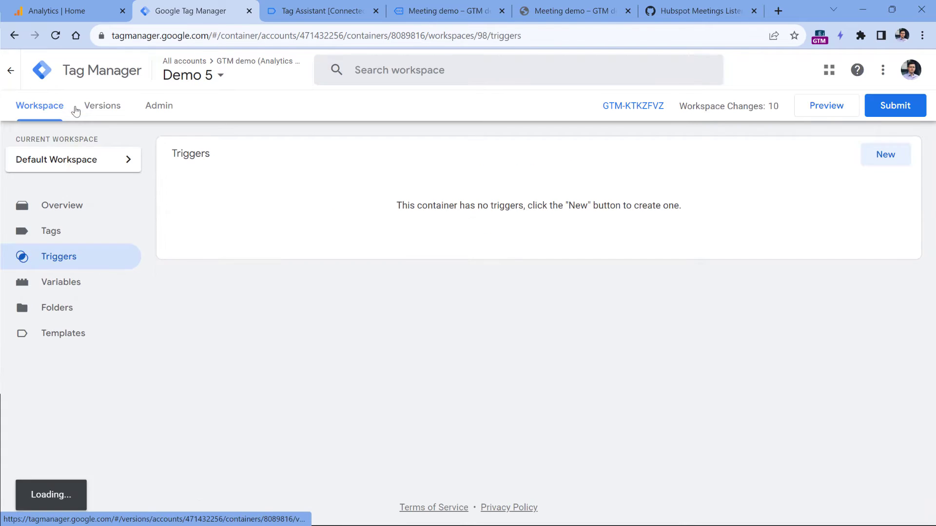
pyautogui.click(323, 10)
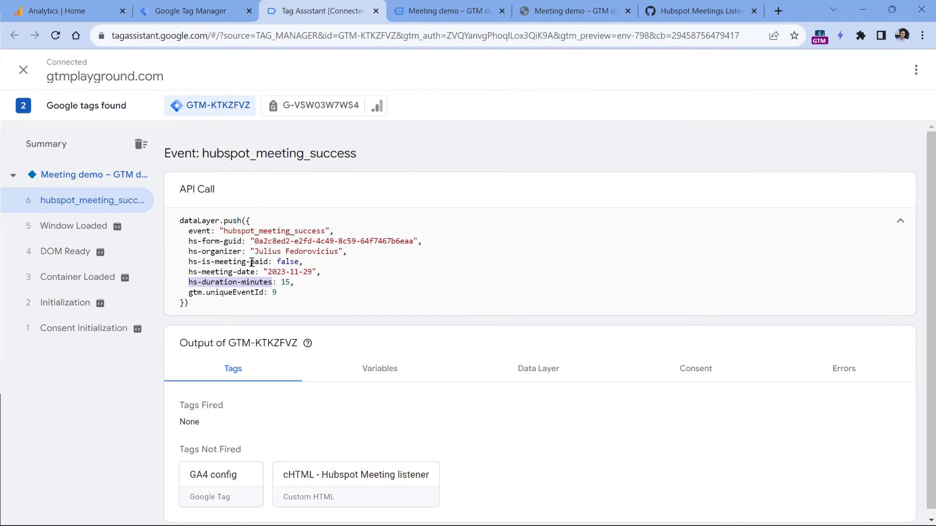
pyautogui.moveTo(225, 231); pyautogui.dragTo(327, 231)
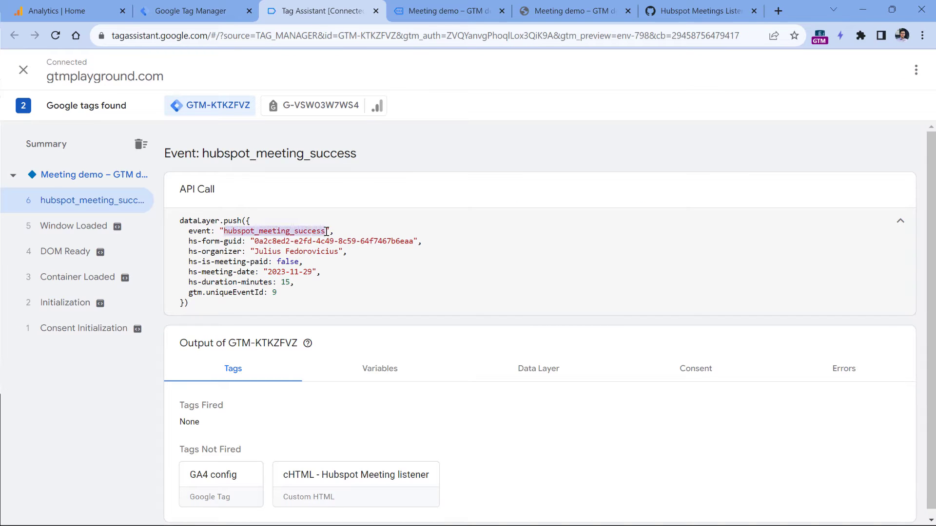
pyautogui.rightClick(274, 234)
pyautogui.click(288, 246)
pyautogui.click(179, 10)
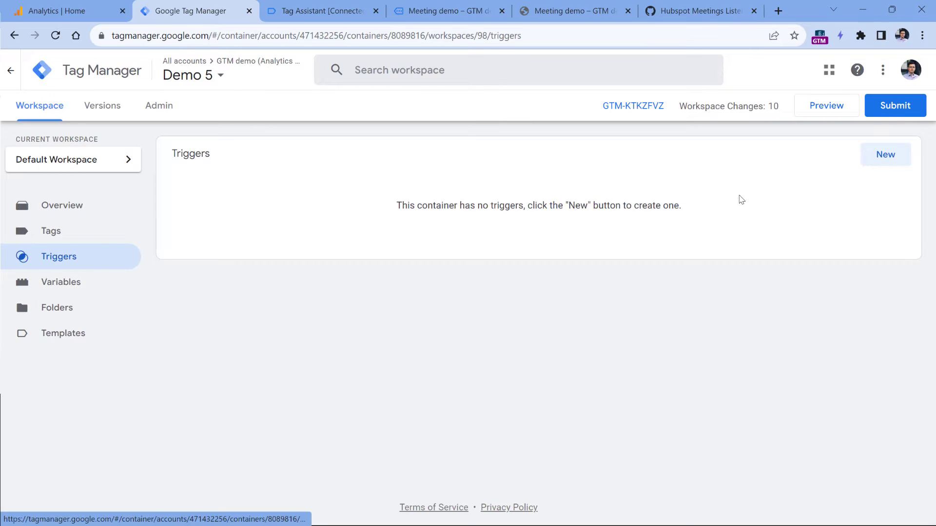
# Step: Create and save Custom Event trigger 'custom - hubspot_meeting_success' for event hubspot_meeting_success
pyautogui.click(884, 160)
pyautogui.click(314, 191)
pyautogui.scroll(-3, 644, 181)
pyautogui.click(604, 461)
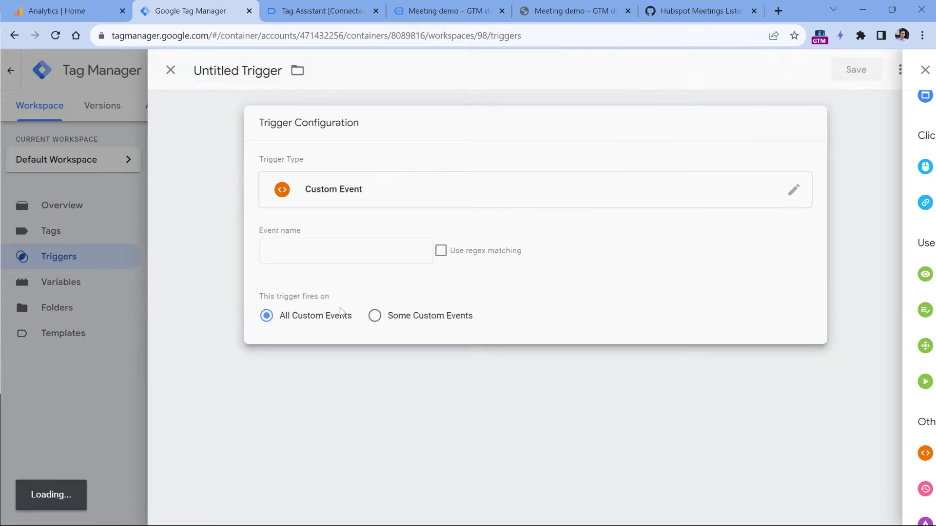
pyautogui.click(386, 251)
pyautogui.hotkey('ctrl', 'v')
pyautogui.click(251, 71)
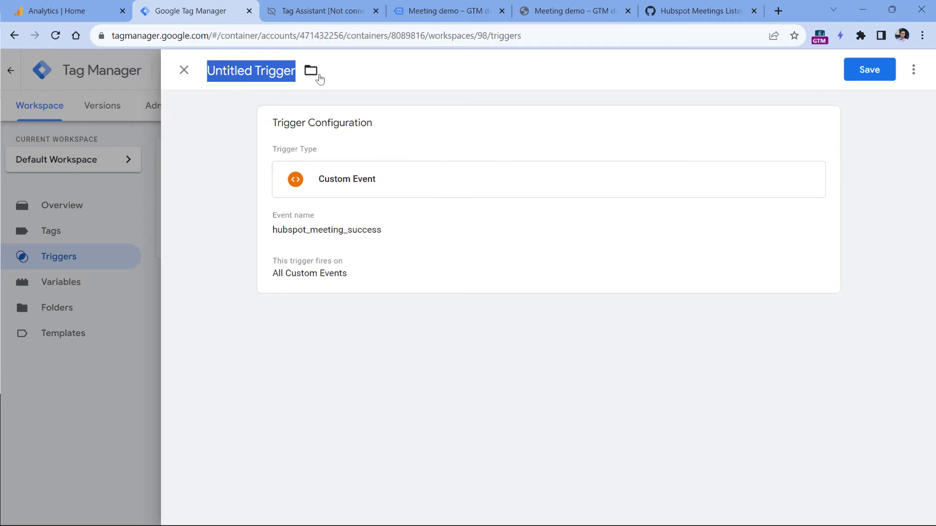
pyautogui.write('custom -')
pyautogui.hotkey('ctrl', 'v')
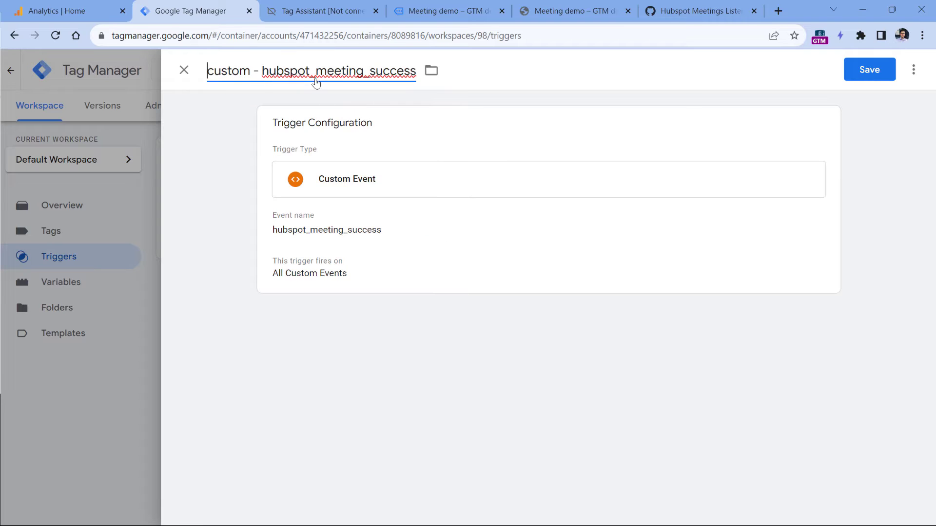
pyautogui.click(862, 71)
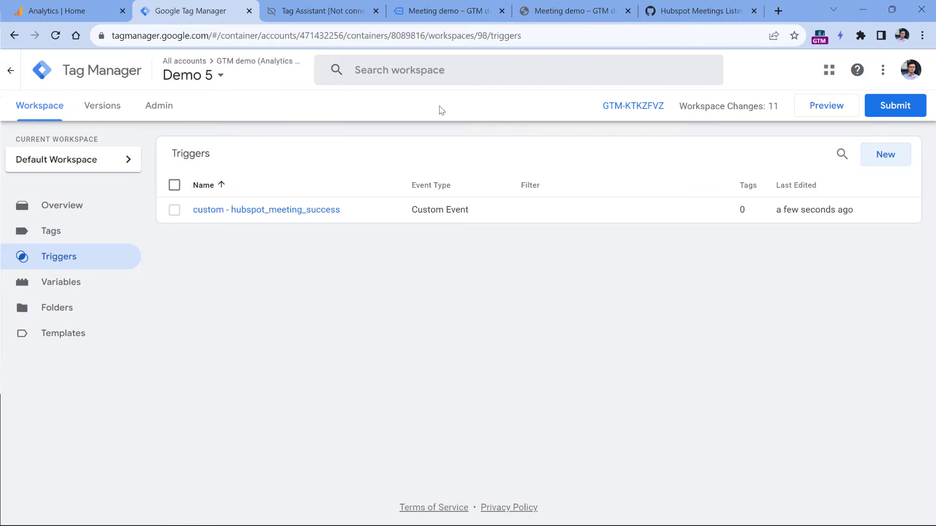
# Step: Start a new tag and choose Google Analytics: GA4 Event as its type
pyautogui.click(116, 239)
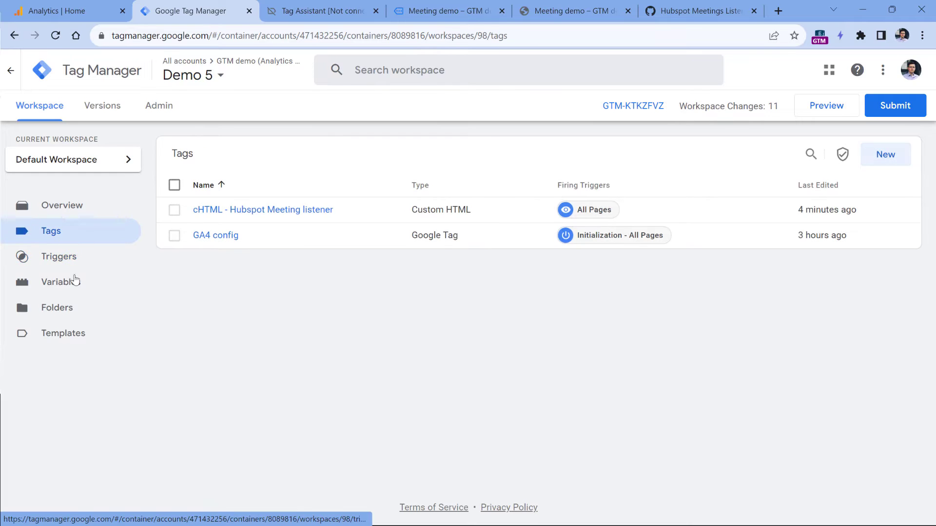
pyautogui.click(886, 154)
pyautogui.click(324, 182)
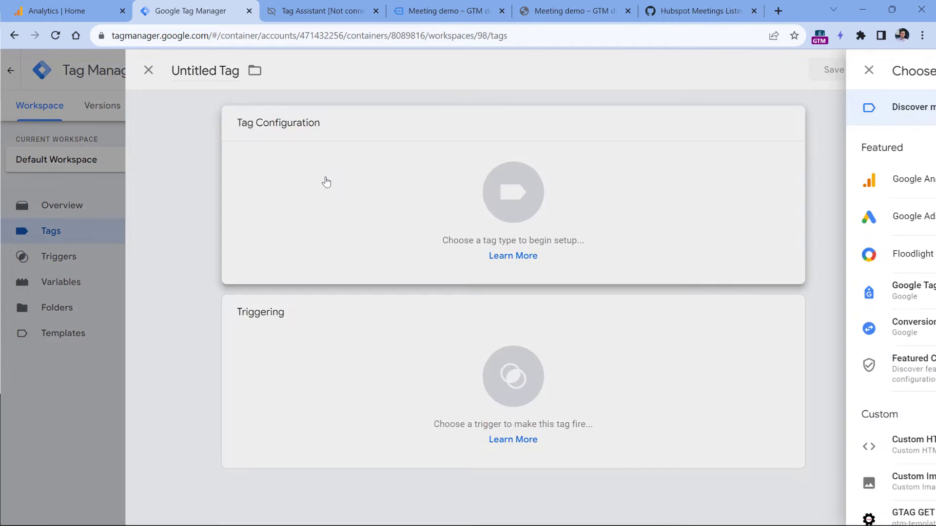
pyautogui.click(608, 185)
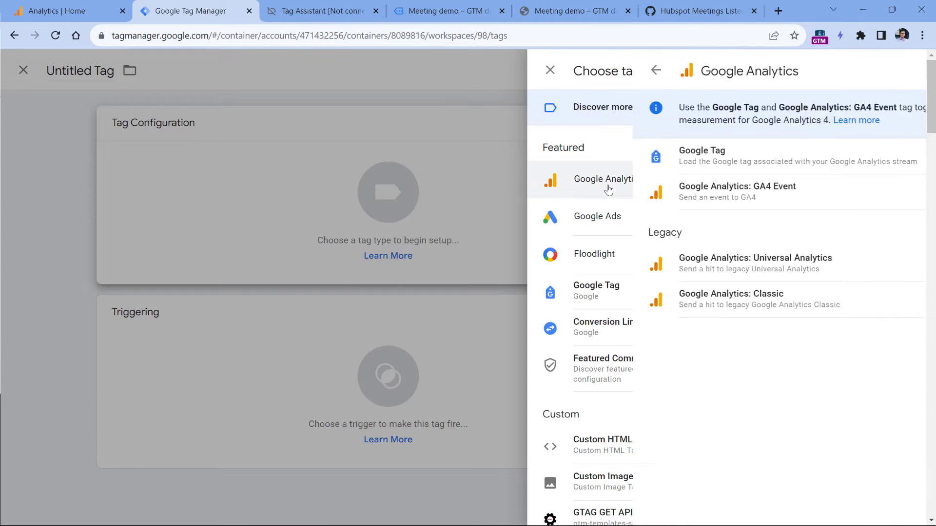
pyautogui.click(629, 202)
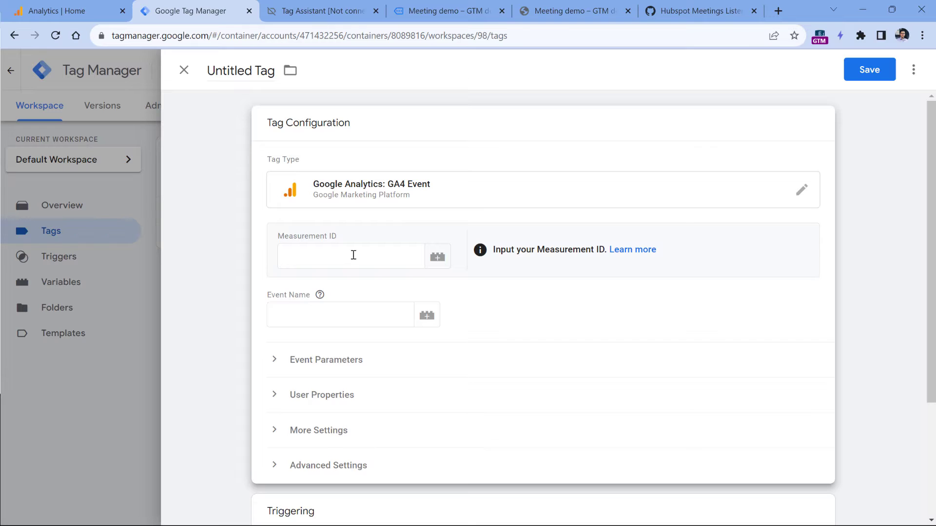
# Step: Copy measurement ID G-VSW03W7WS4 from the GTM Sandbox website data stream in Analytics Admin
pyautogui.click(56, 11)
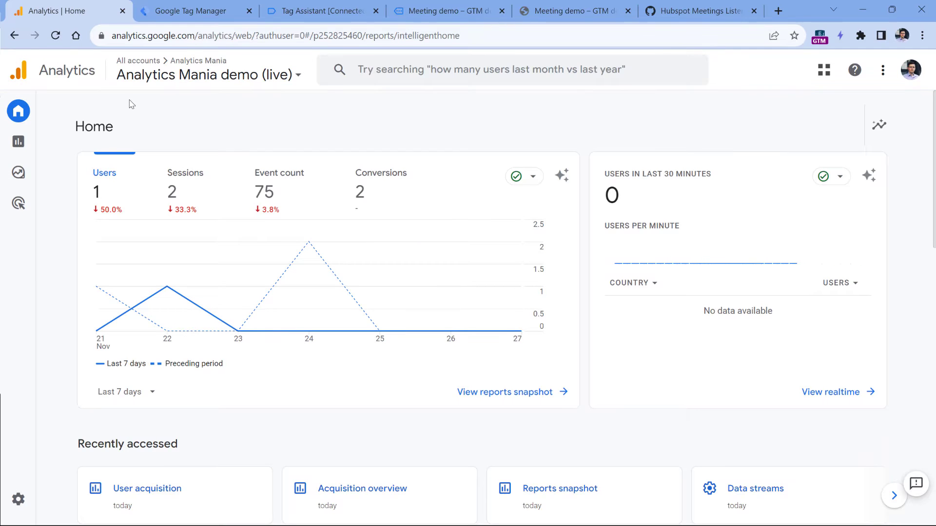
pyautogui.click(20, 500)
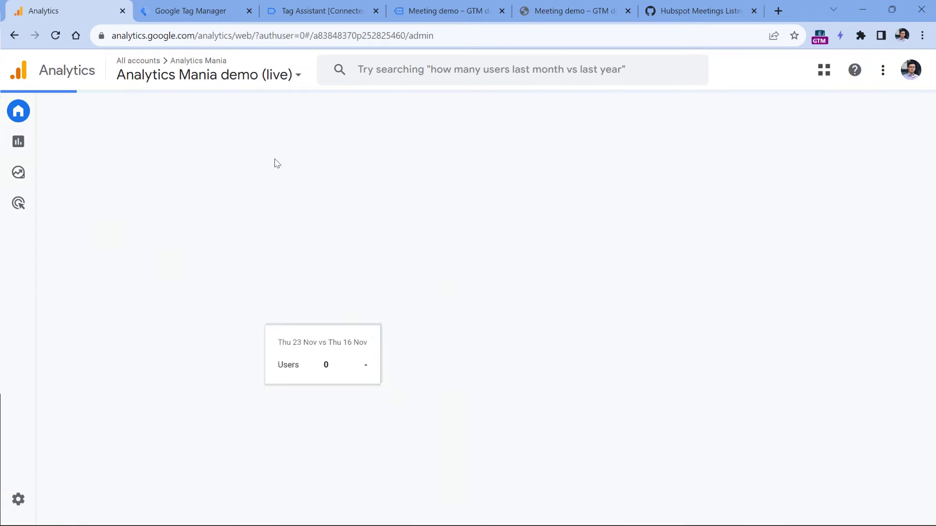
pyautogui.scroll(-3, 591, 286)
pyautogui.click(592, 285)
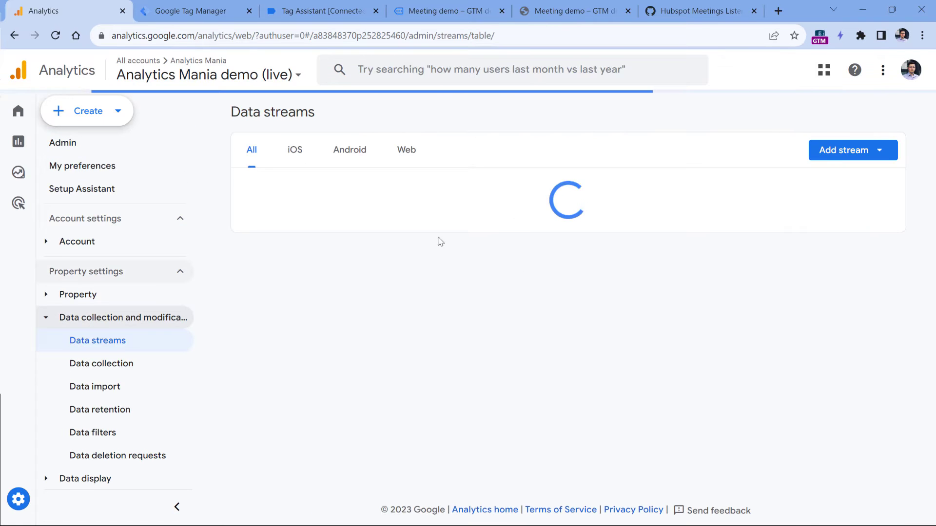
pyautogui.click(386, 194)
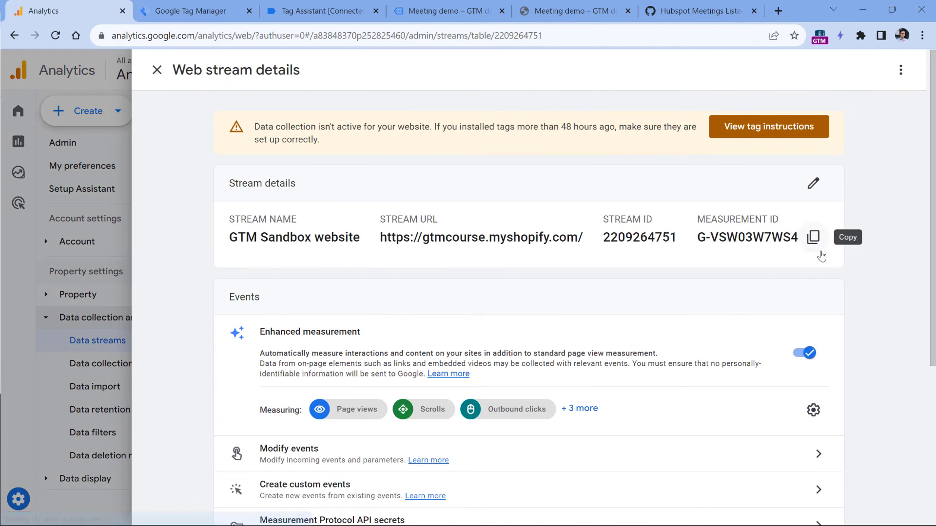
pyautogui.click(813, 237)
# Step: Paste measurement ID G-VSW03W7WS4 into the GA4 Event tag
pyautogui.click(190, 10)
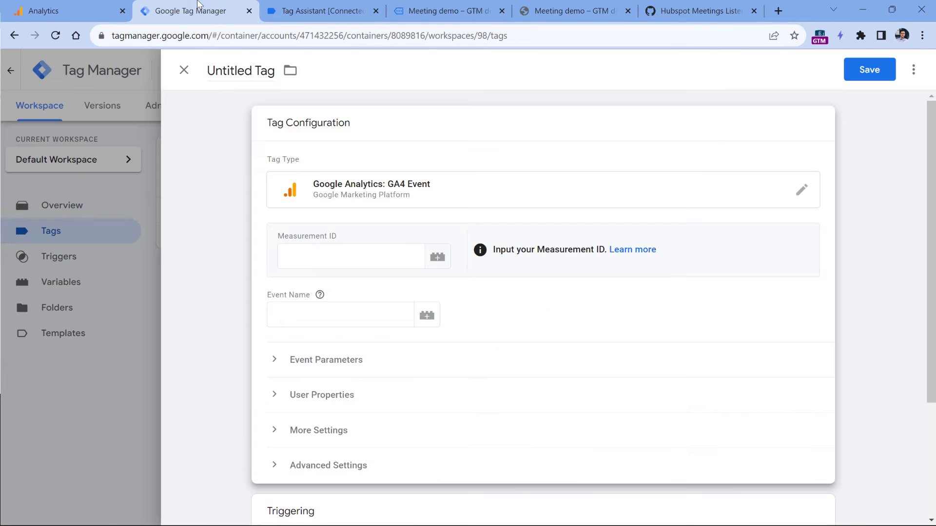
pyautogui.click(359, 253)
pyautogui.hotkey('ctrl', 'v')
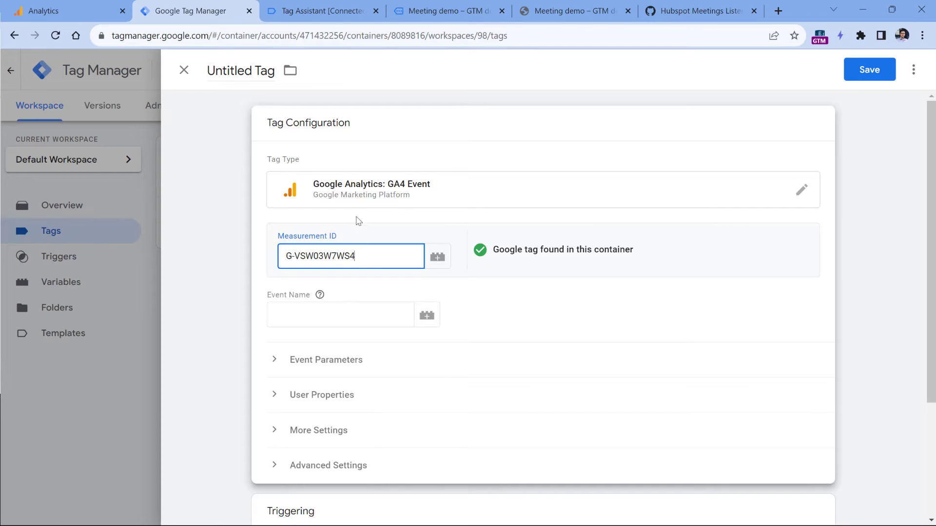
pyautogui.click(346, 319)
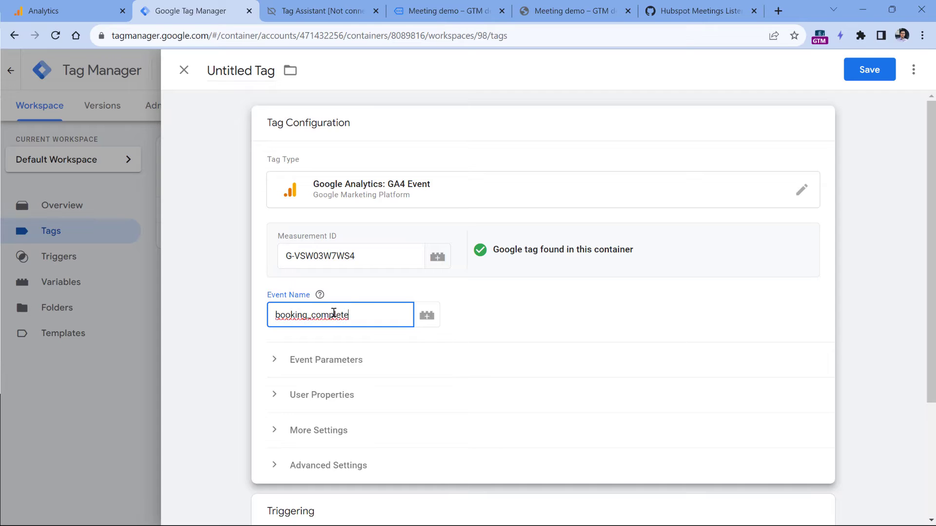
# Step: Expand the event parameters and add two parameter rows to the tag
pyautogui.click(324, 361)
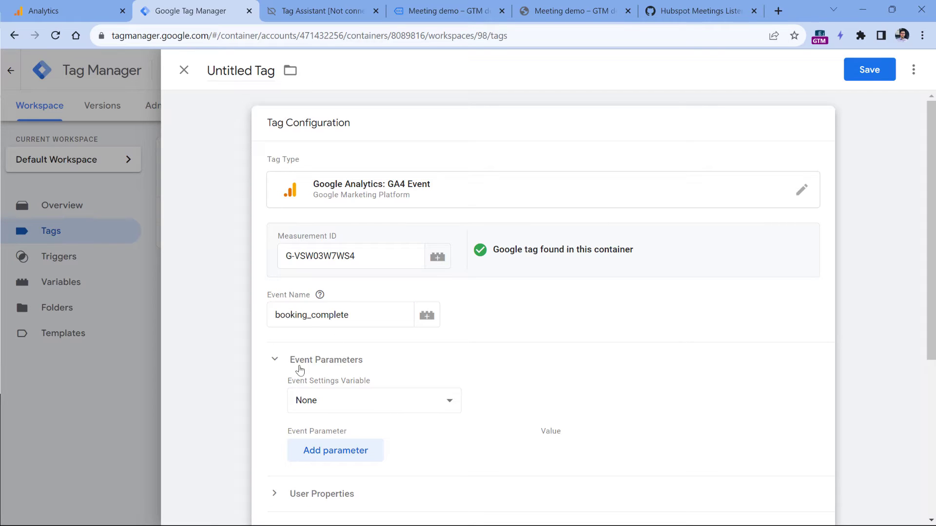
pyautogui.click(339, 450)
pyautogui.scroll(-1, 320, 445)
pyautogui.click(341, 431)
pyautogui.click(345, 396)
pyautogui.click(350, 424)
pyautogui.click(306, 6)
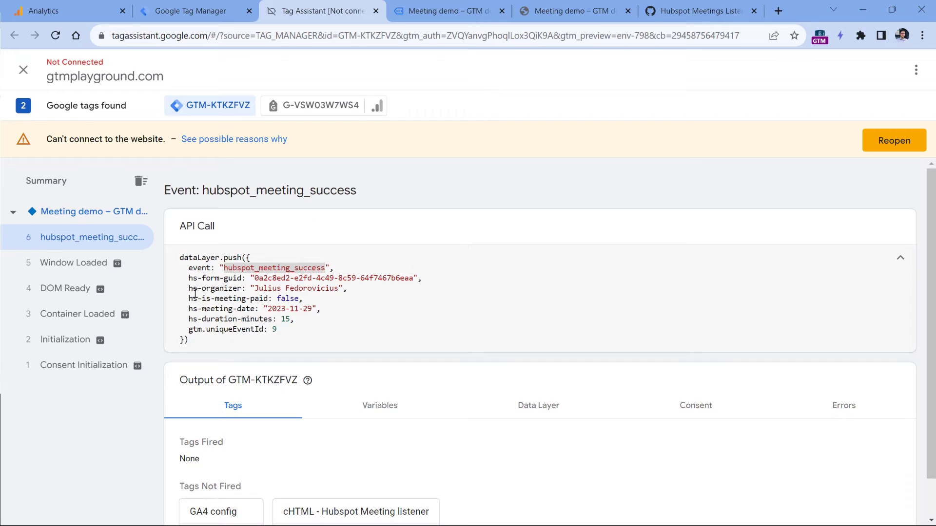
pyautogui.click(193, 11)
# Step: Set parameters organizer = dlv - hs-organizer and meeting_duration = dlv - hs-duration-minutes
pyautogui.click(334, 388)
pyautogui.write('organizer')
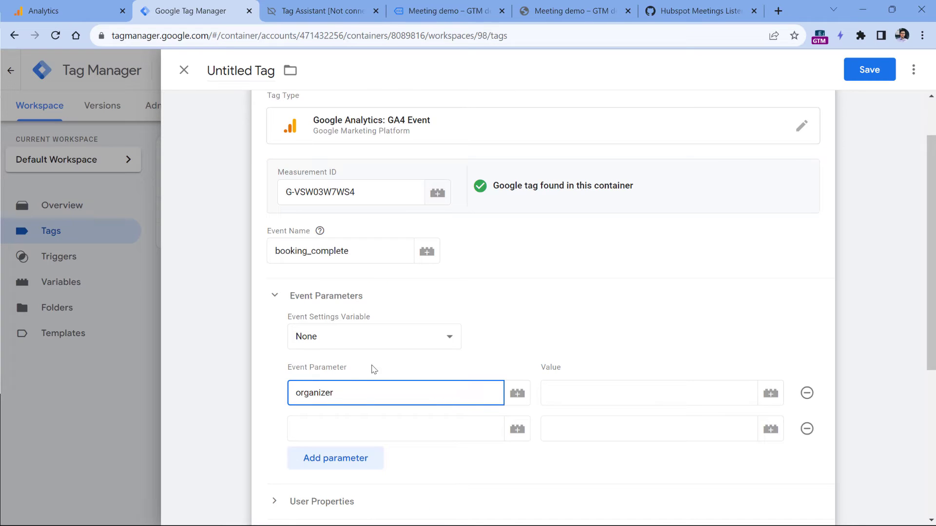
pyautogui.click(362, 421)
pyautogui.write('met')
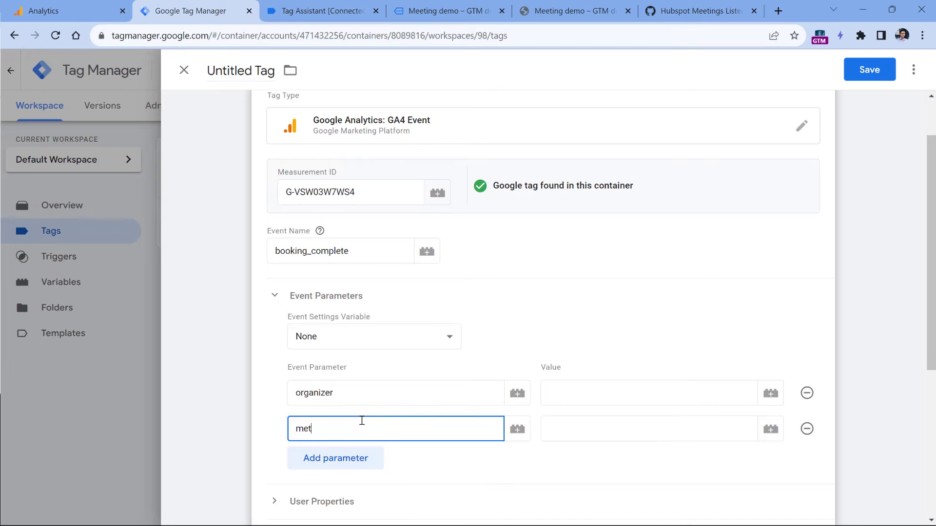
pyautogui.write('ting_duration')
pyautogui.click(642, 395)
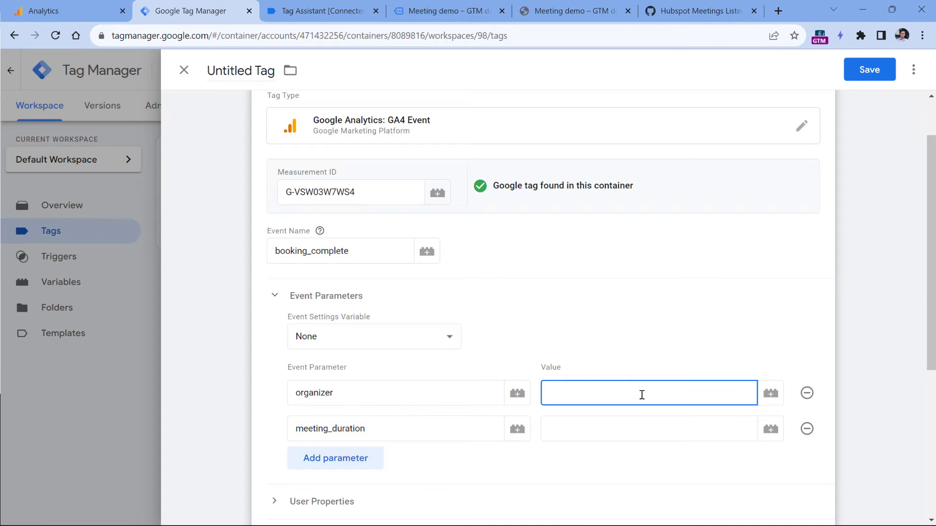
pyautogui.click(770, 394)
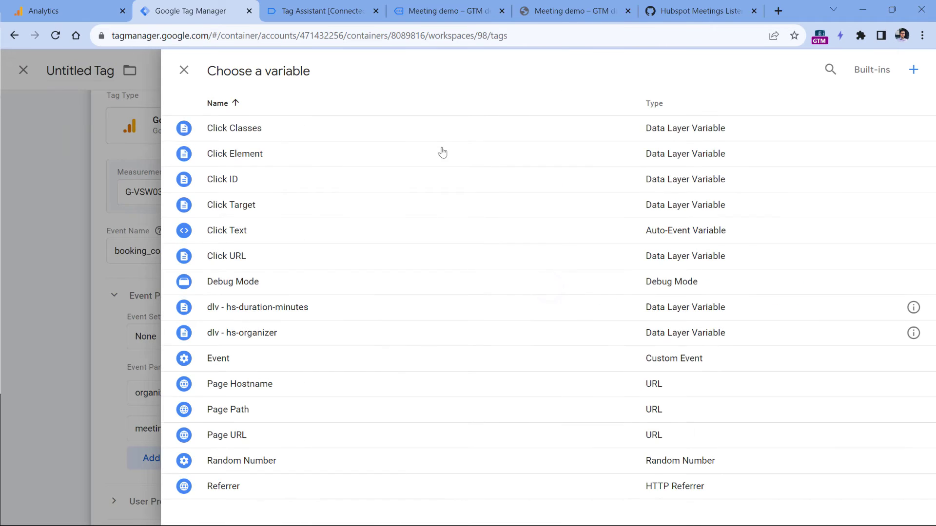
pyautogui.click(244, 335)
pyautogui.click(756, 429)
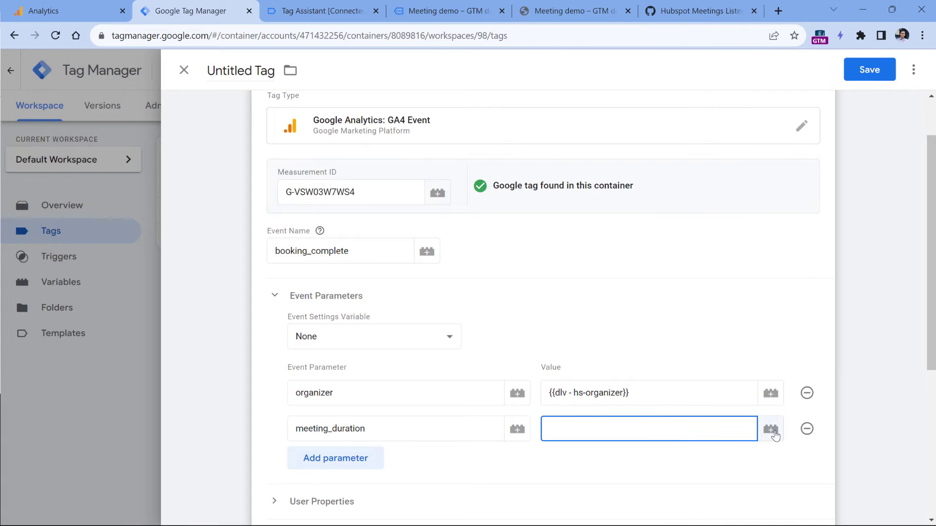
pyautogui.click(775, 432)
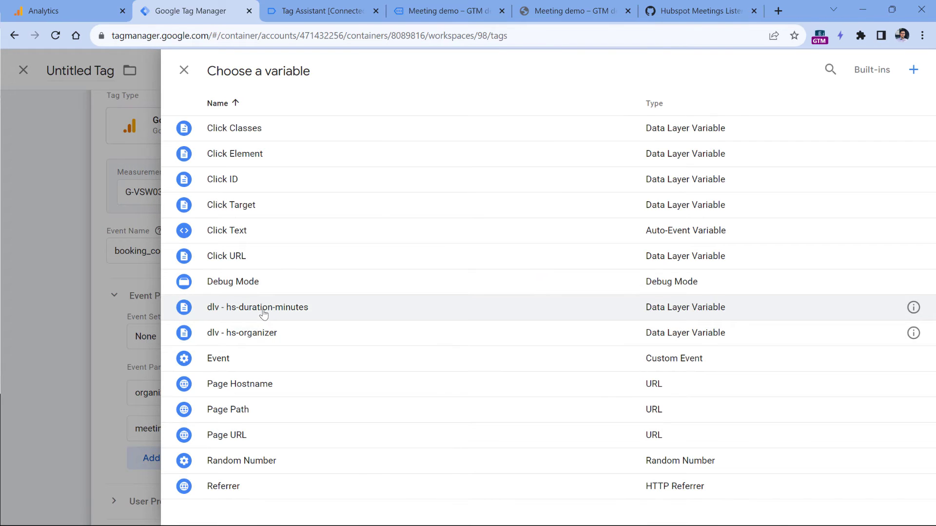
pyautogui.click(263, 308)
pyautogui.scroll(-5, 384, 272)
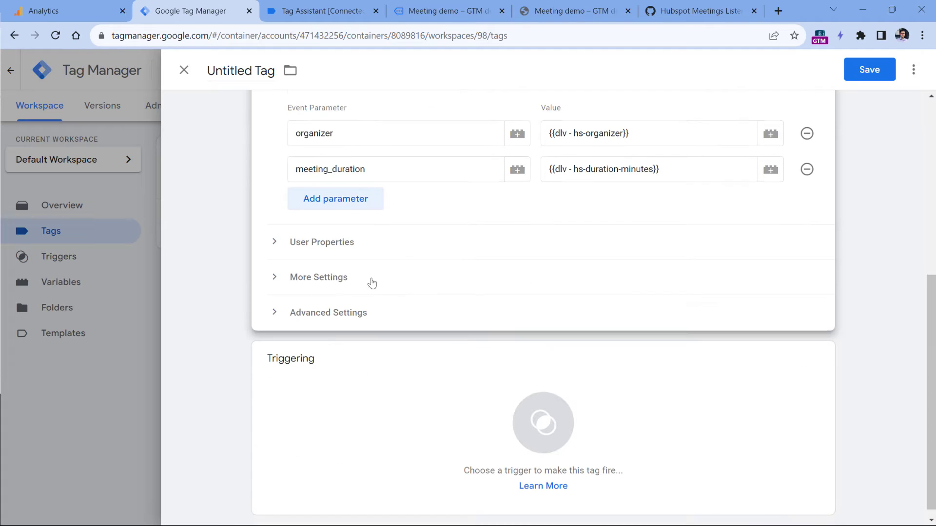
# Step: Fire the tag on custom - hubspot_meeting_success, name it 'GA4 event - booking_complete' and save
pyautogui.click(372, 388)
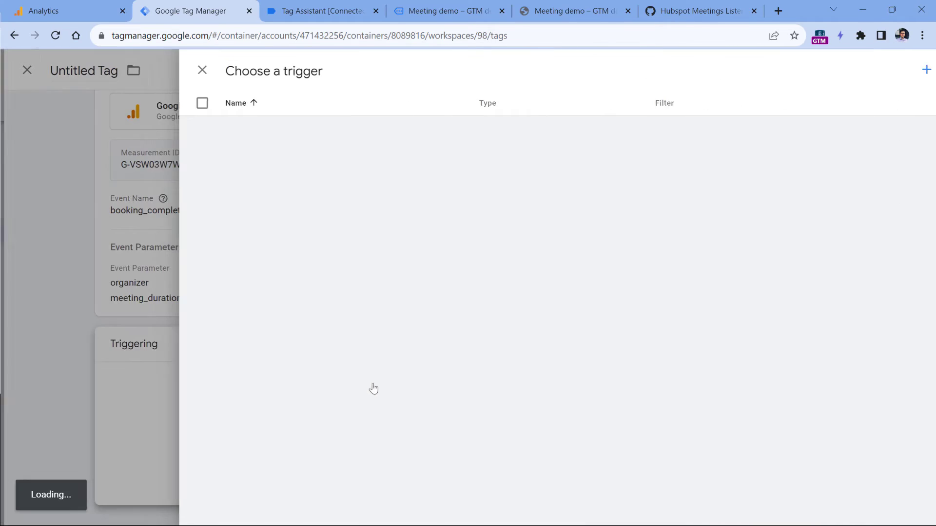
pyautogui.click(278, 180)
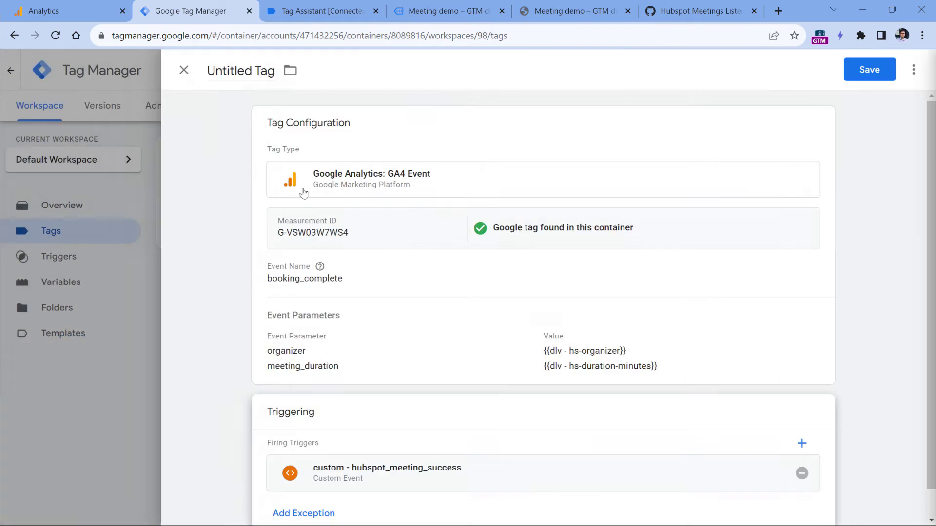
pyautogui.click(235, 73)
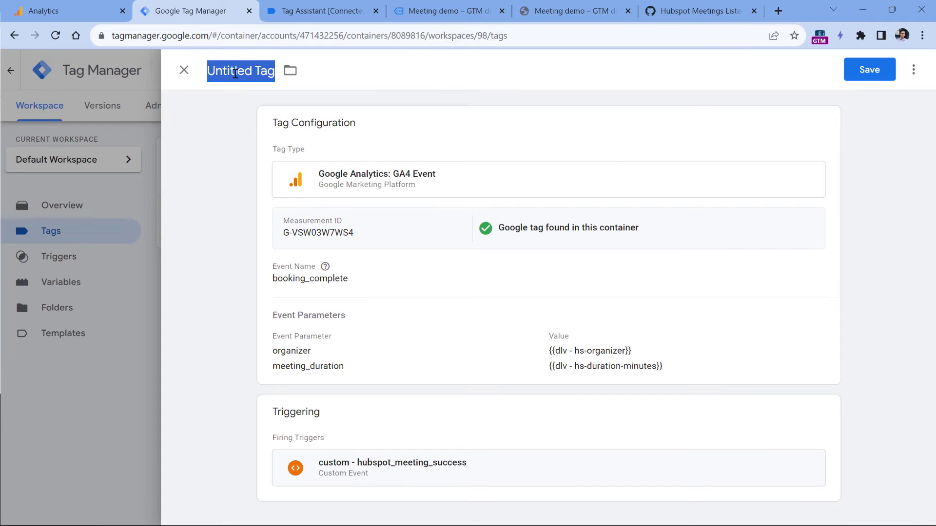
pyautogui.write('GA4 event - booking_complete')
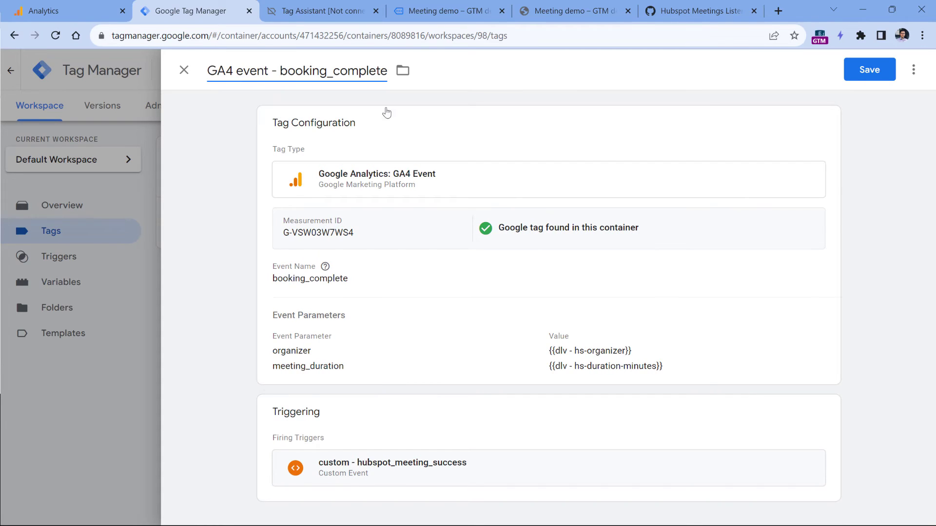
pyautogui.click(870, 69)
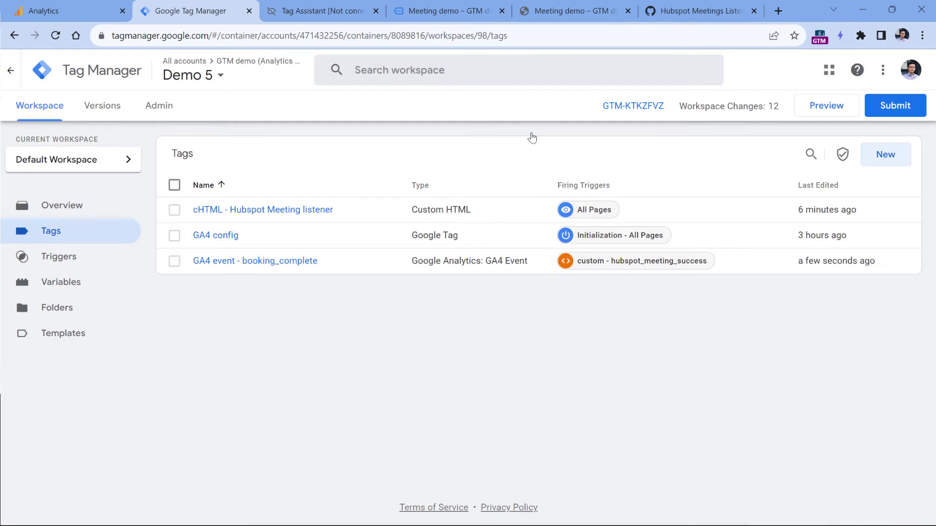
# Step: Start GTM Preview and pick a November 30, 4:30 pm slot in the demo meetings widget
pyautogui.click(826, 106)
pyautogui.click(468, 293)
pyautogui.click(441, 11)
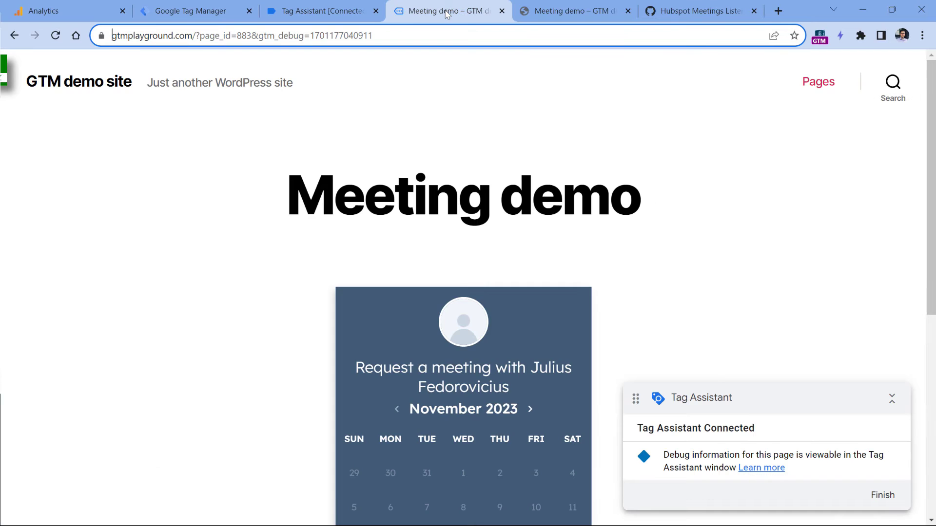
pyautogui.scroll(-4, 479, 171)
pyautogui.scroll(-3, 499, 305)
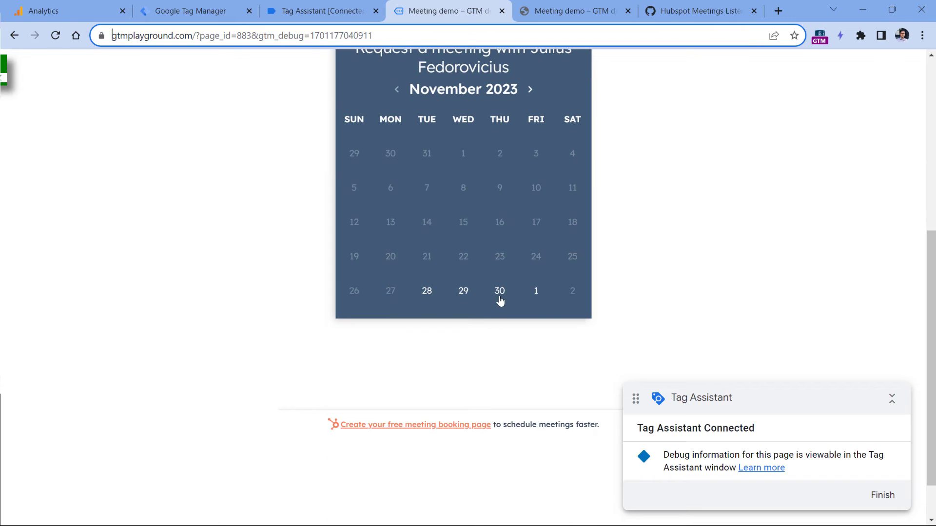
pyautogui.click(500, 292)
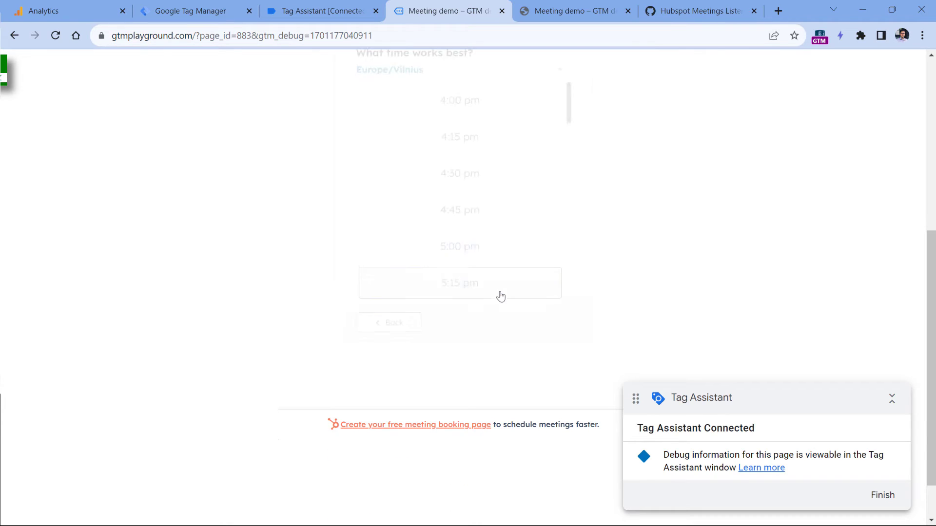
pyautogui.click(471, 196)
# Step: Submit the booking with a test name and e-mail, then verify booking_complete fired on hubspot_meeting_success
pyautogui.scroll(2, 412, 205)
pyautogui.click(417, 141)
pyautogui.write('d')
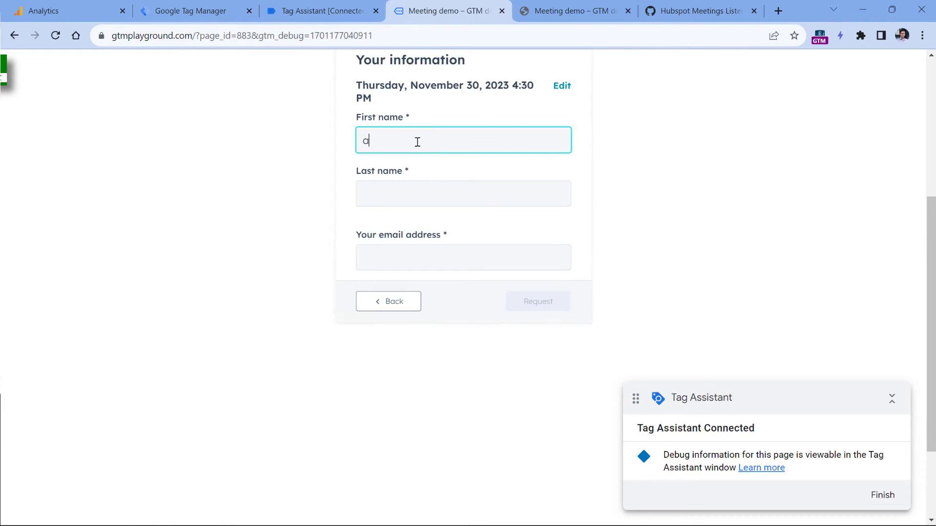
pyautogui.press('Tab')
pyautogui.write('asd')
pyautogui.press('Tab')
pyautogui.write('asd@asd.com')
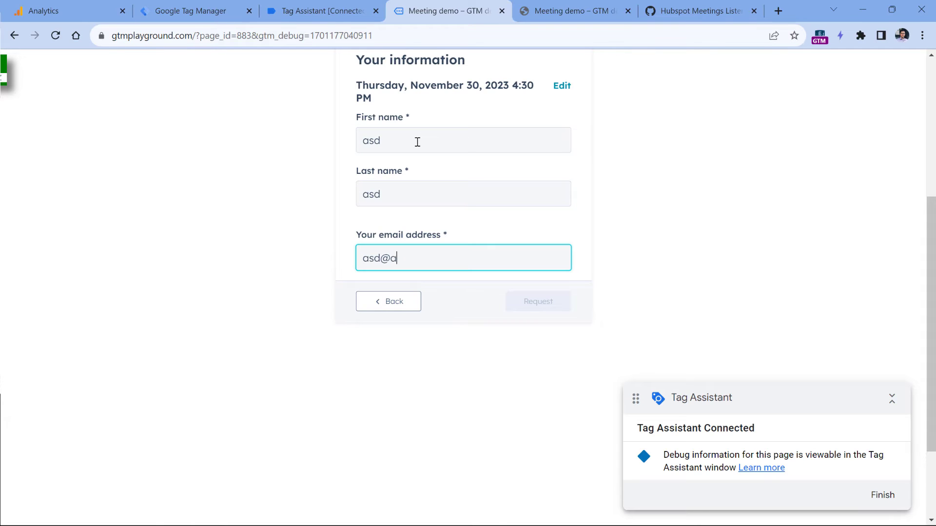
pyautogui.click(540, 302)
pyautogui.click(313, 7)
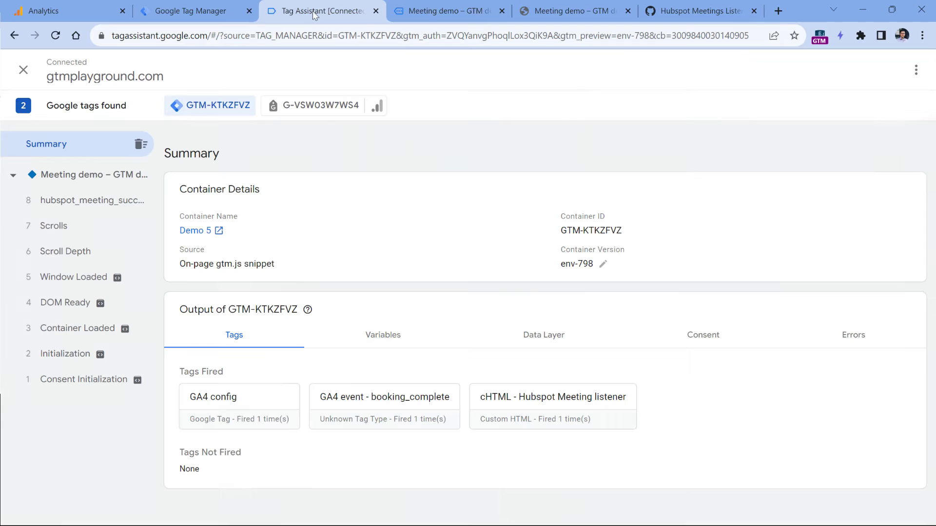
pyautogui.click(84, 201)
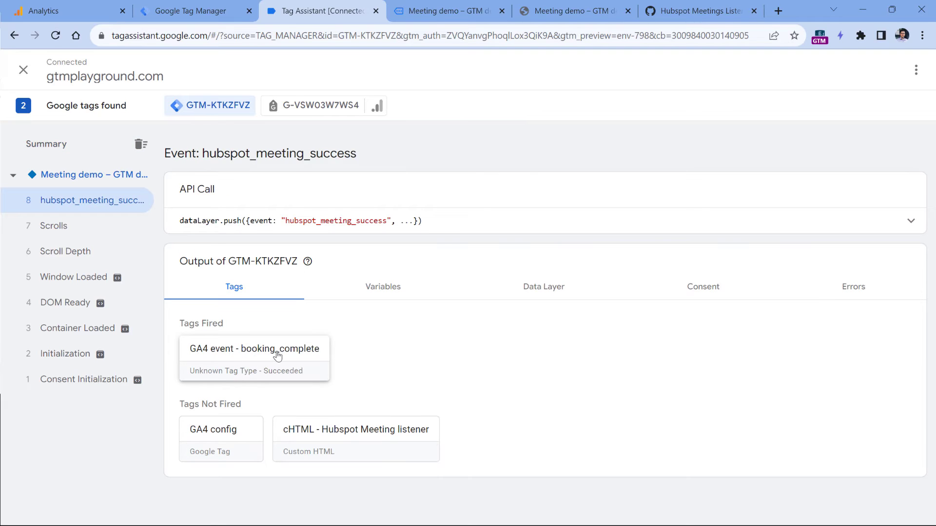
# Step: Close the web stream details in Analytics and expand the Admin sidebar's Data display section
pyautogui.click(69, 10)
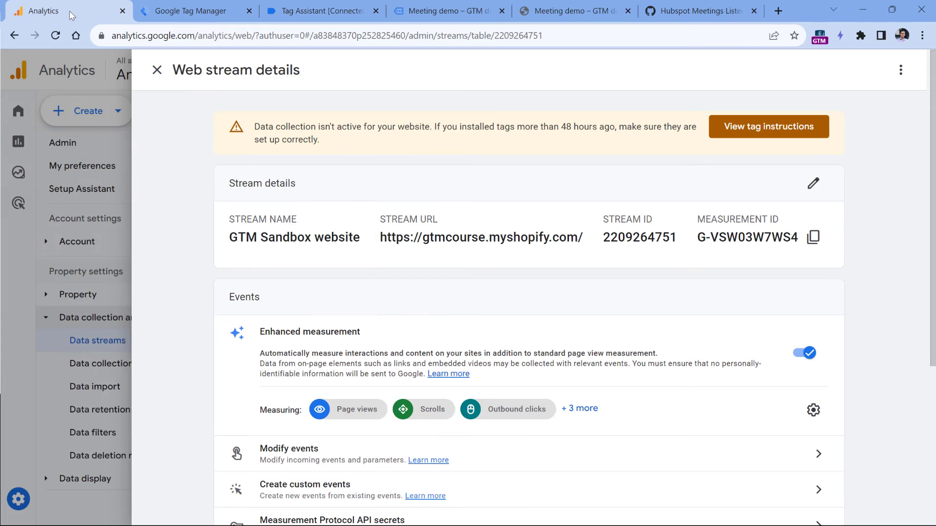
pyautogui.click(79, 145)
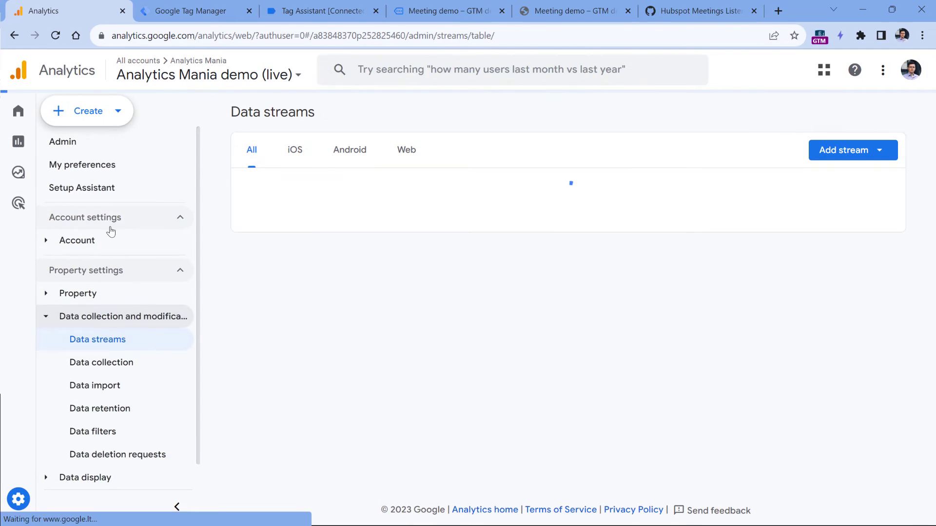
pyautogui.scroll(-1, 100, 317)
pyautogui.moveTo(29, 454)
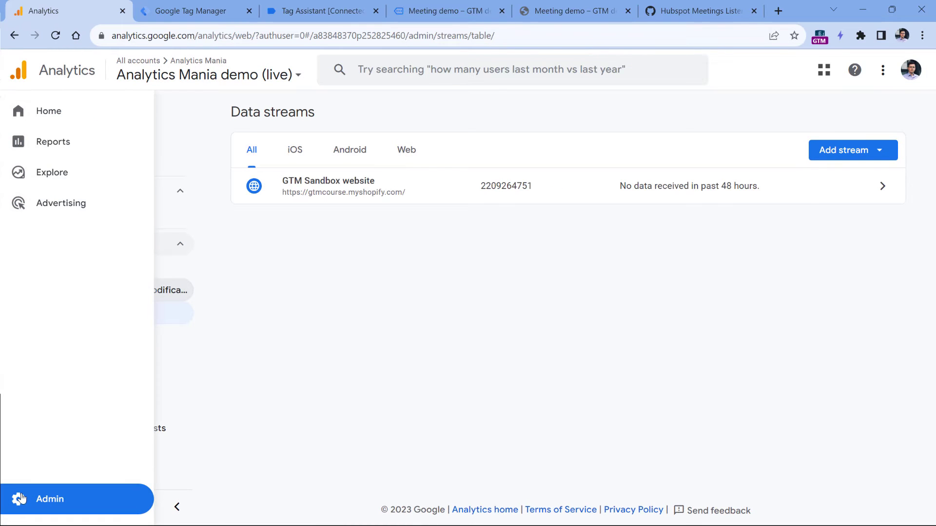
pyautogui.click(46, 450)
pyautogui.scroll(-1, 126, 306)
# Step: Open DebugView and inspect booking_complete's meeting_duration (15) and organizer parameter values
pyautogui.click(98, 450)
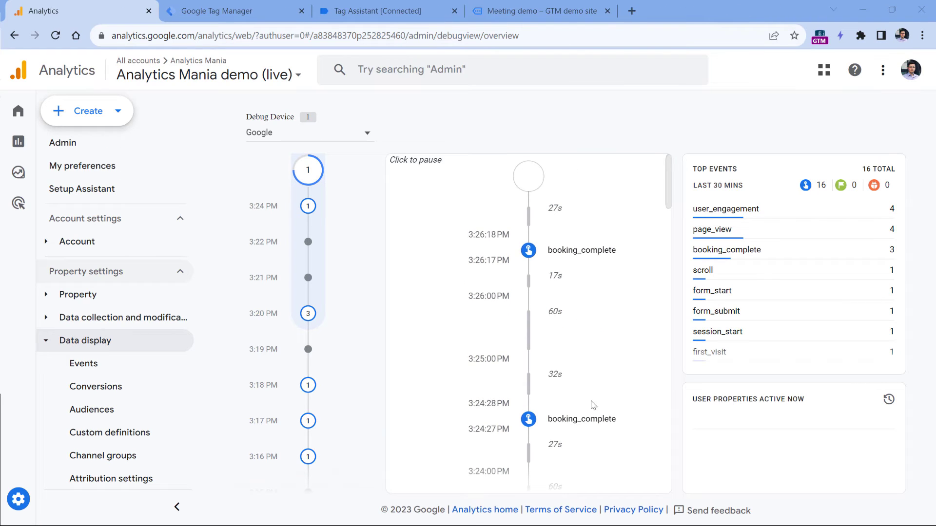
pyautogui.click(576, 257)
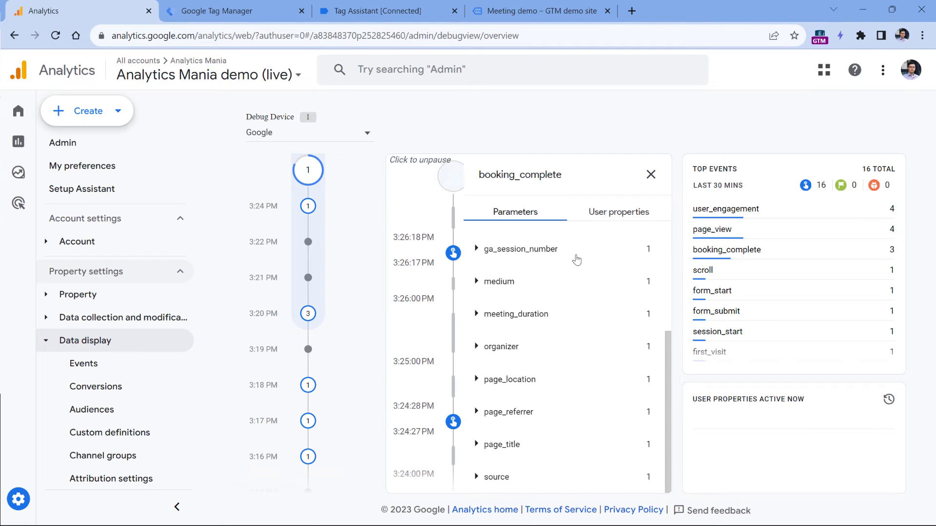
pyautogui.click(478, 323)
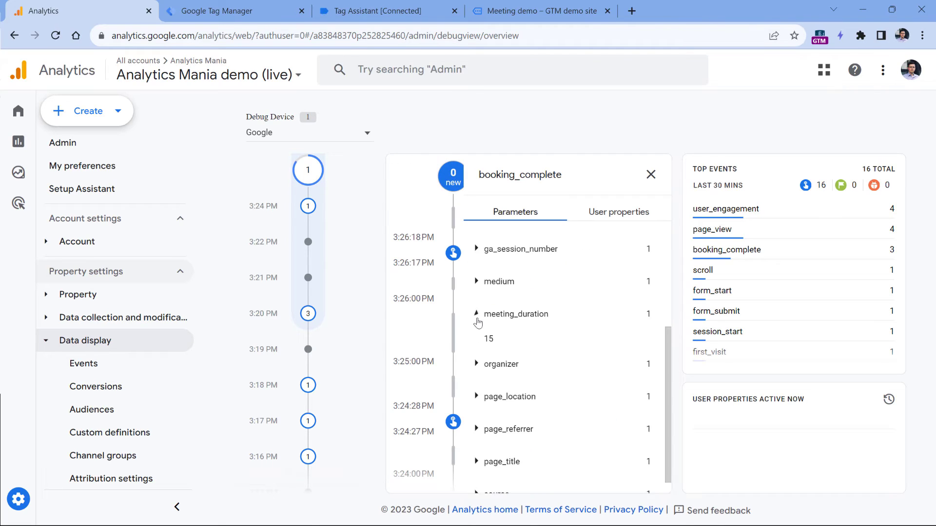
pyautogui.click(478, 320)
pyautogui.click(477, 347)
pyautogui.click(477, 349)
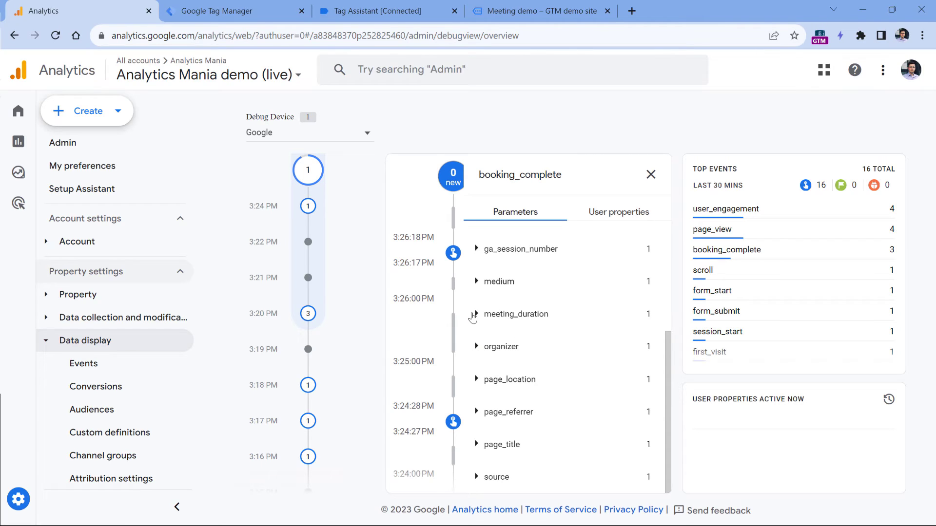
pyautogui.click(477, 317)
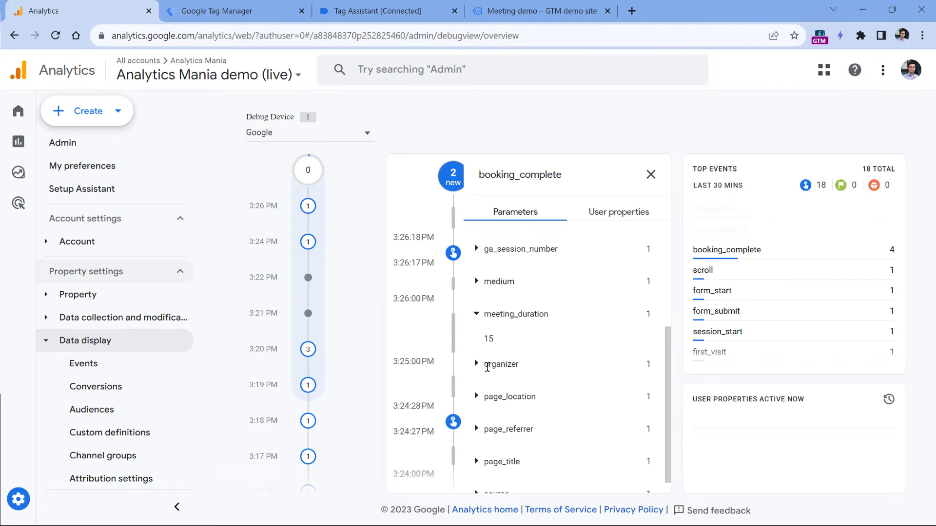
pyautogui.click(487, 364)
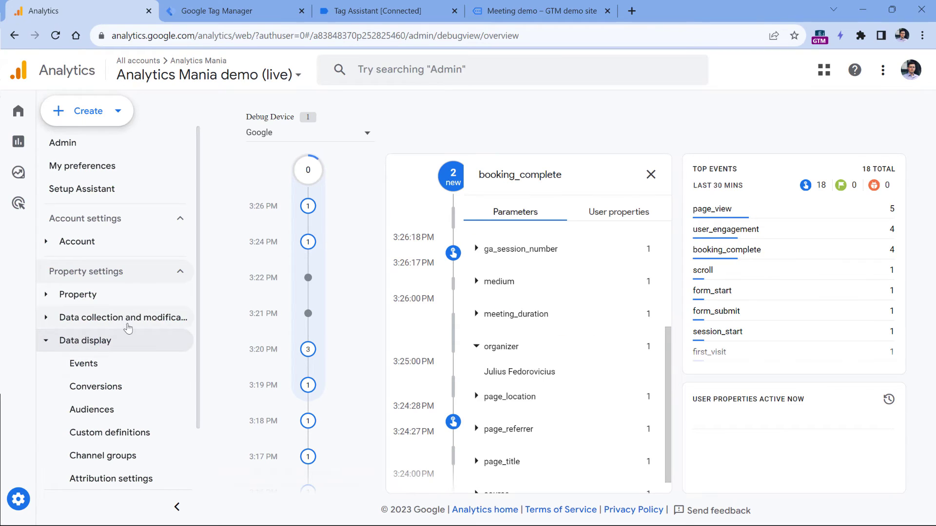
pyautogui.moveTo(30, 502)
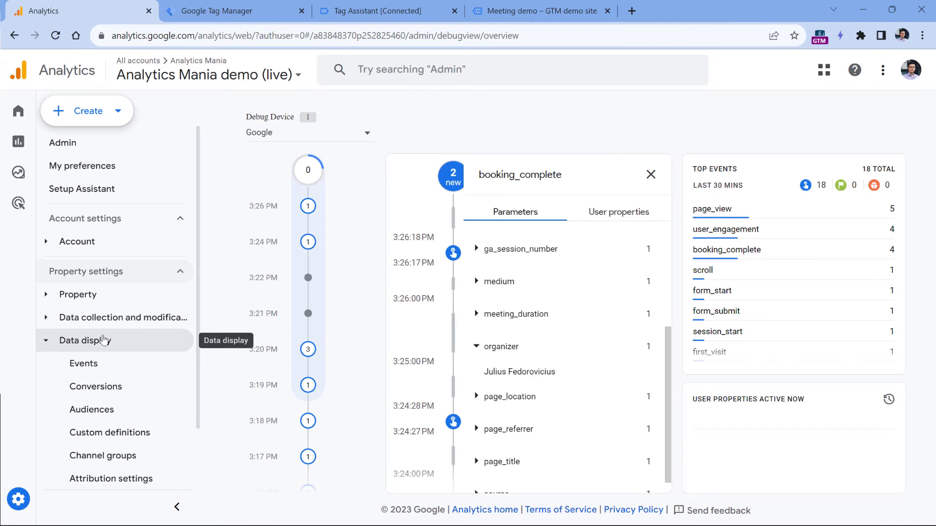
# Step: Create and save an Organizer custom dimension using the organizer event parameter
pyautogui.click(103, 433)
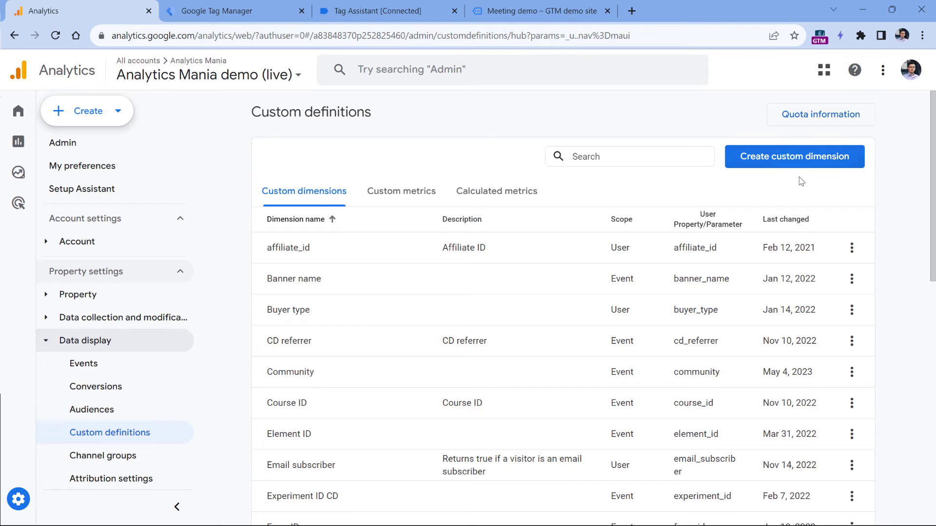
pyautogui.click(800, 157)
pyautogui.click(680, 211)
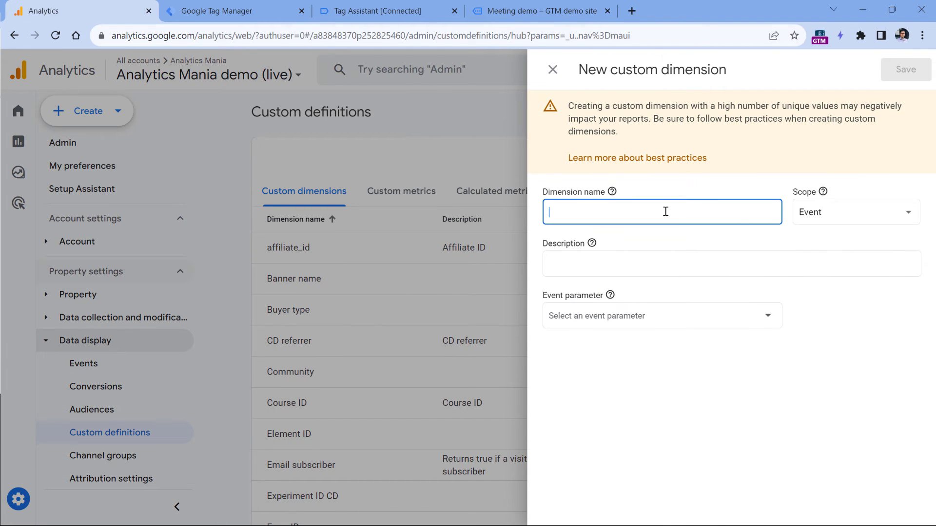
pyautogui.write('Organizer')
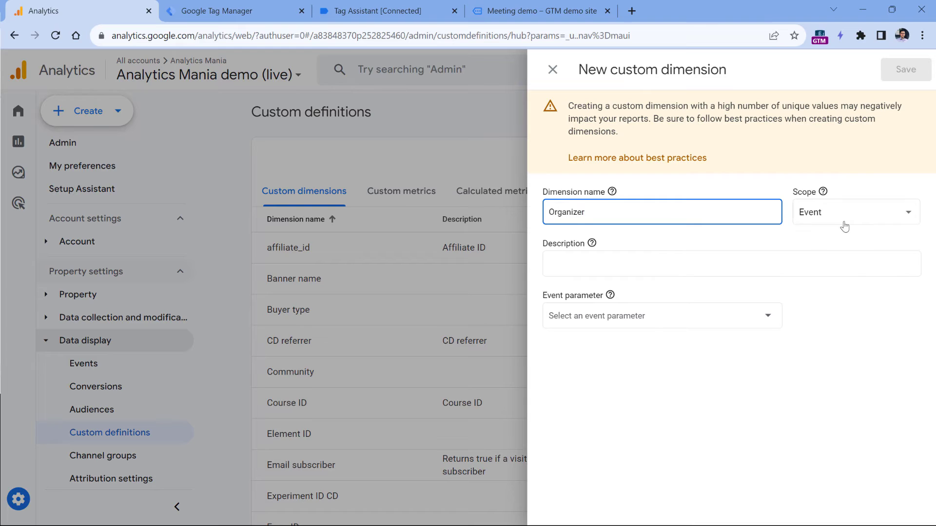
pyautogui.click(624, 317)
pyautogui.write('organizer')
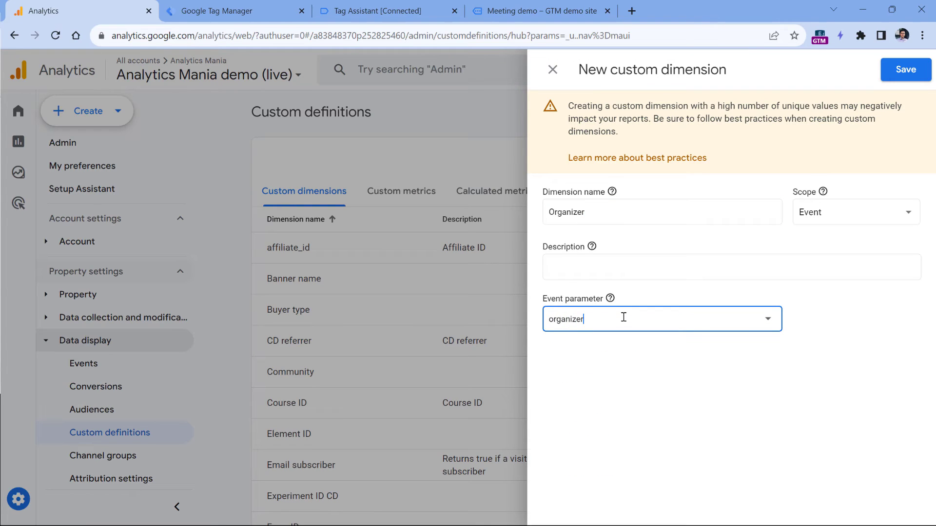
pyautogui.click(917, 73)
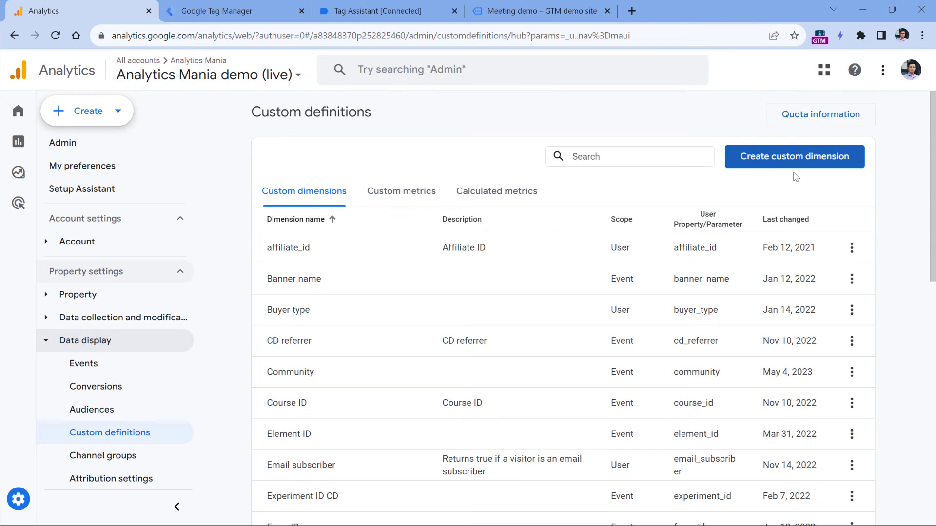
# Step: Start a new custom dimension named Meeting duration and open its event parameter list
pyautogui.click(793, 158)
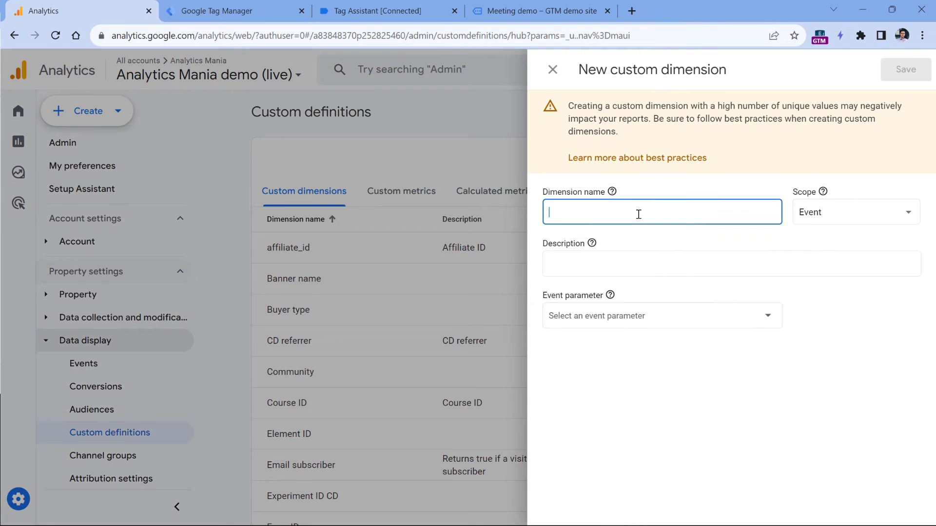
pyautogui.write('Meeting duration')
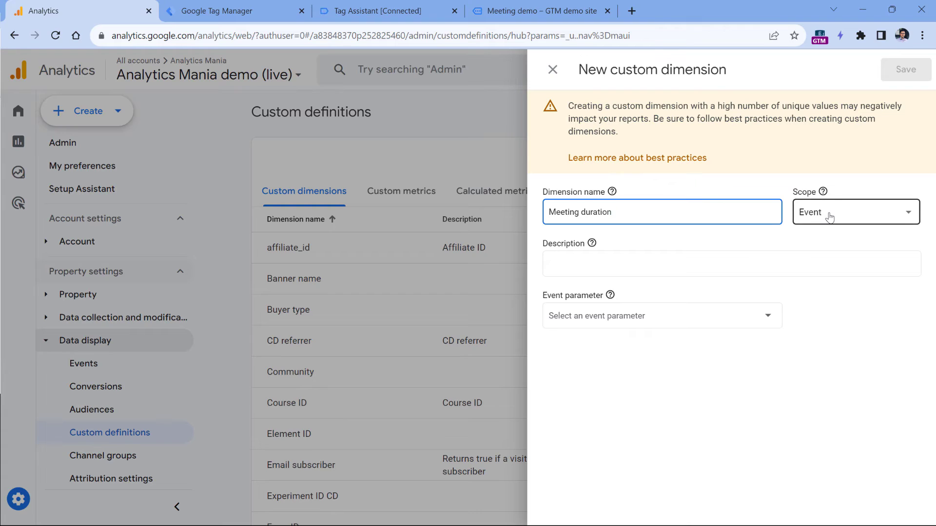
pyautogui.click(625, 314)
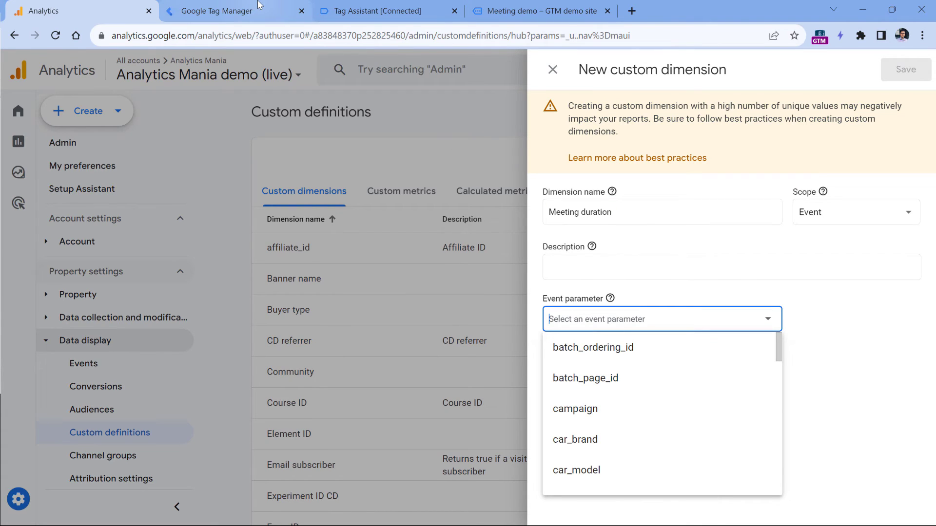
pyautogui.click(355, 6)
# Step: Copy meeting_duration from the booking_complete tag and save it as the Meeting duration dimension's parameter
pyautogui.click(274, 361)
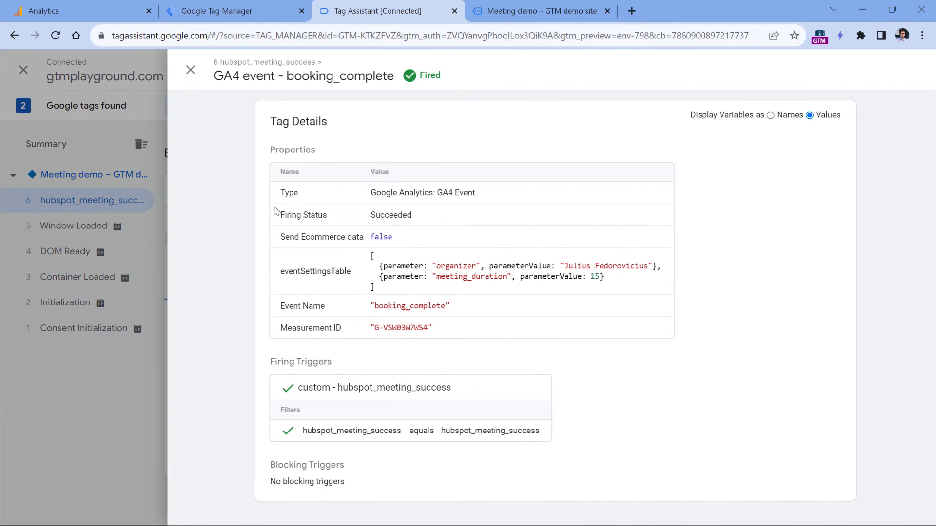
pyautogui.doubleClick(439, 277)
pyautogui.hotkey('ctrl', 'c')
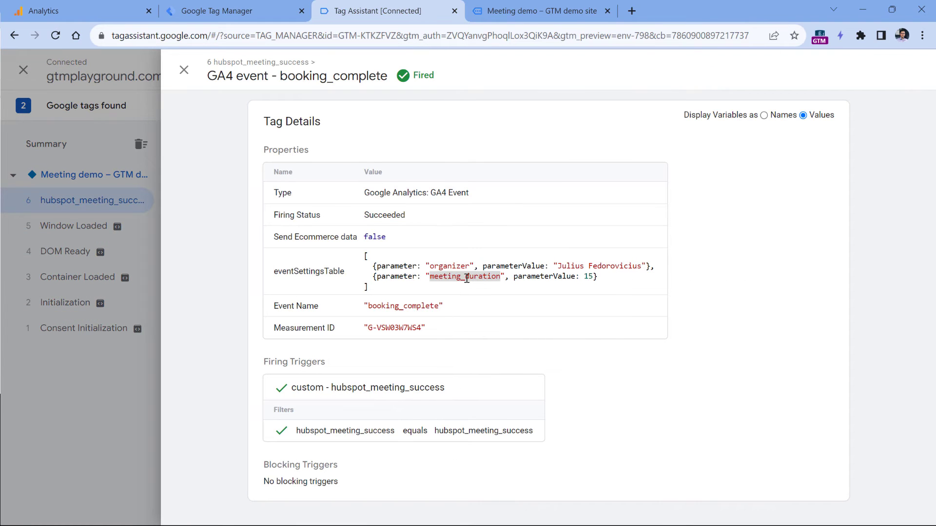
pyautogui.click(73, 10)
pyautogui.hotkey('ctrl', 'v')
pyautogui.click(904, 70)
pyautogui.hotkey('ctrl', 'Tab')
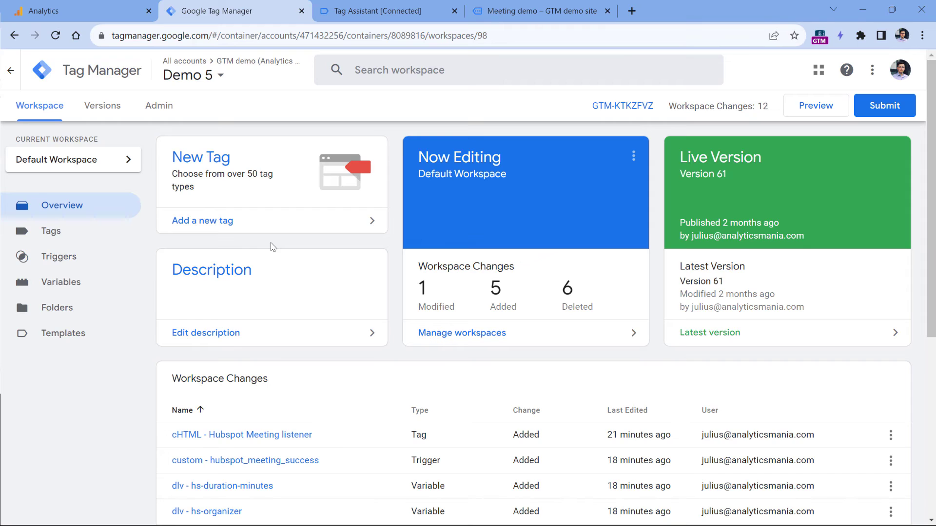
# Step: Submit the workspace and publish it as version 'Hubspot meeting tracking'
pyautogui.click(884, 105)
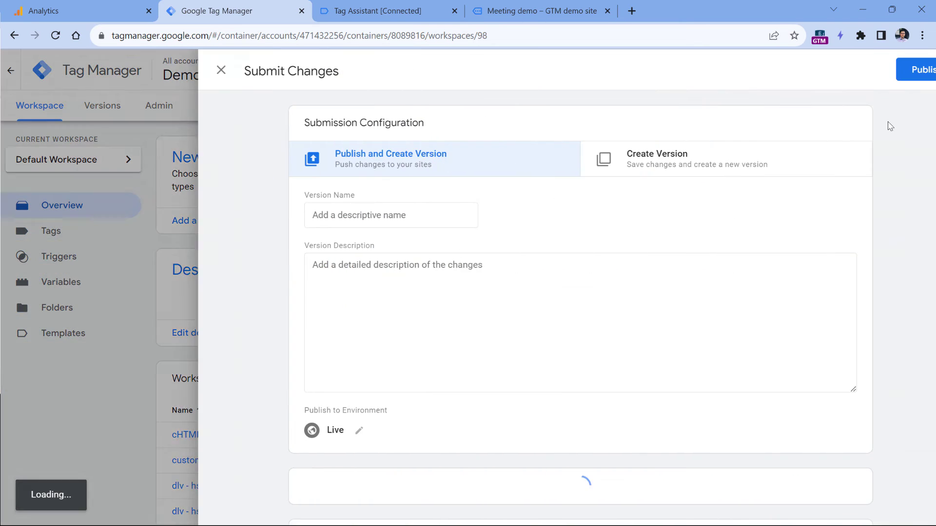
pyautogui.click(350, 218)
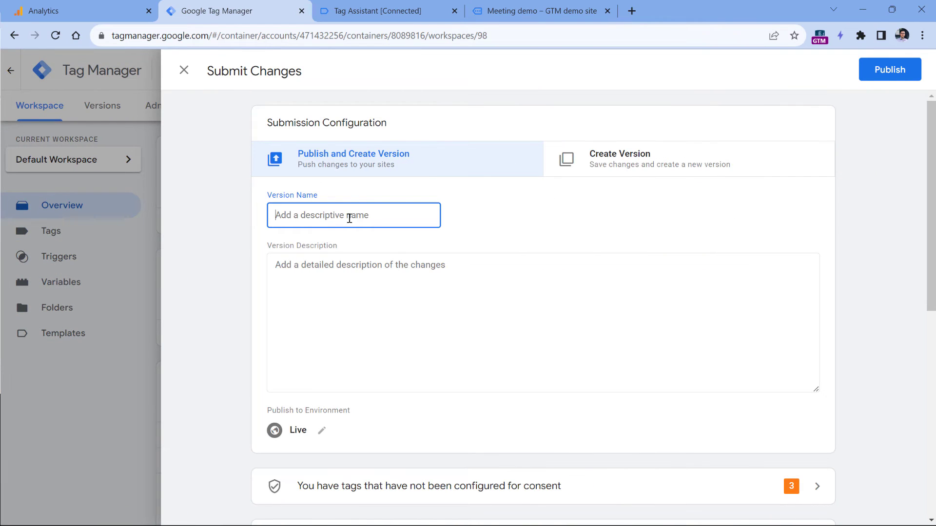
pyautogui.write('Hubspot meeting tracking')
pyautogui.click(890, 69)
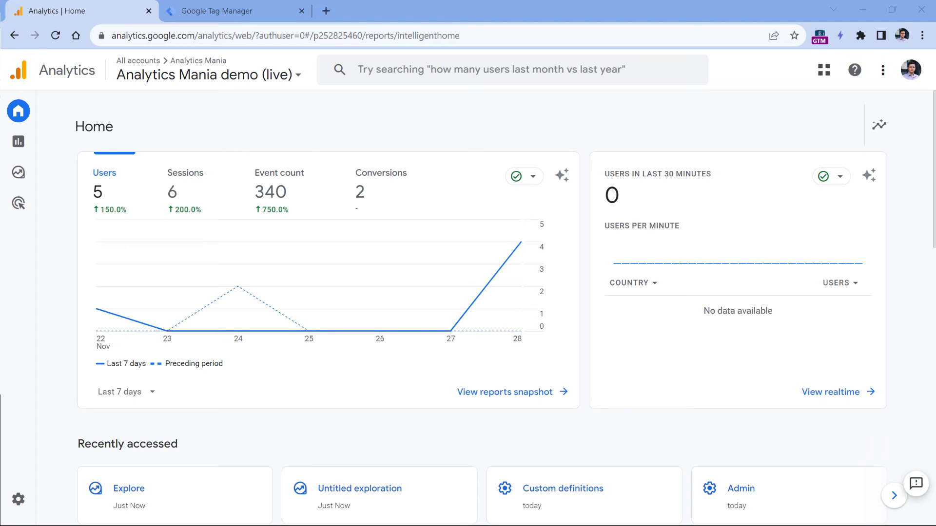
# Step: Open a blank exploration and import the Event name, Organizer and Meeting duration dimensions
pyautogui.click(24, 173)
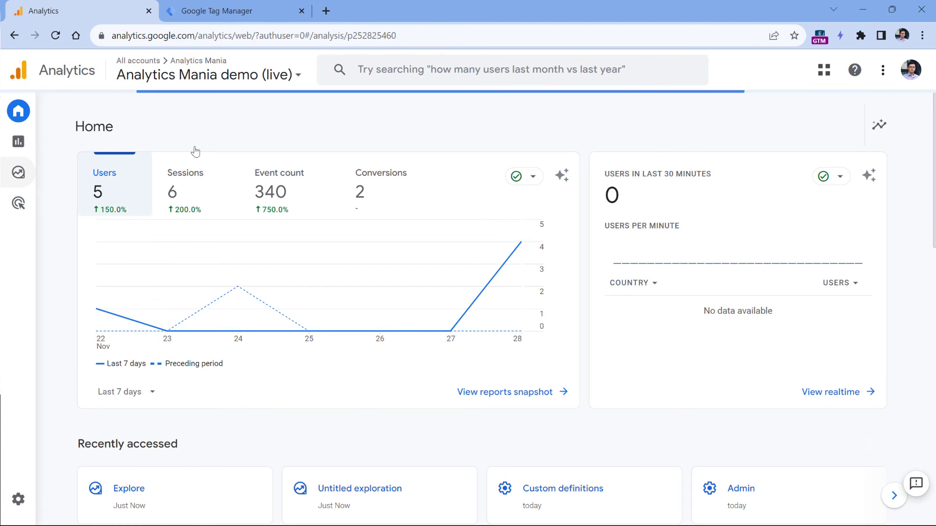
pyautogui.click(210, 222)
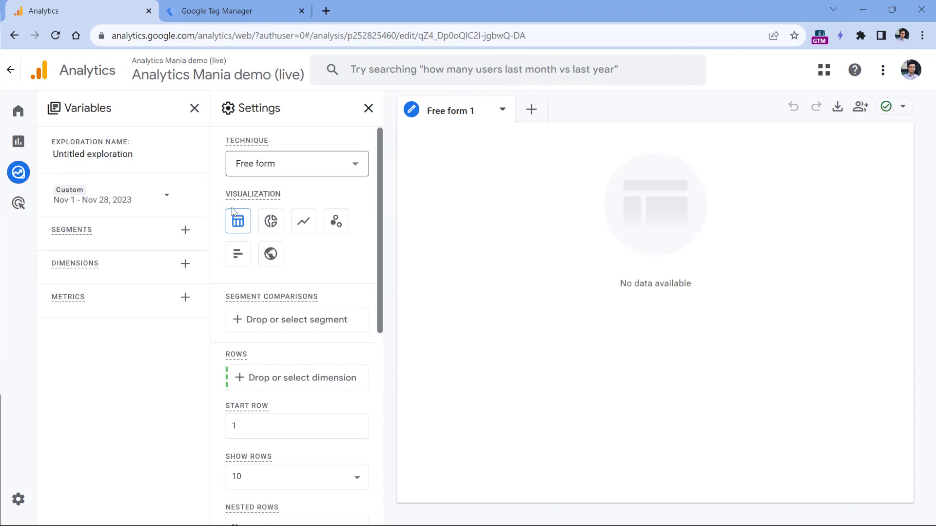
pyautogui.click(185, 266)
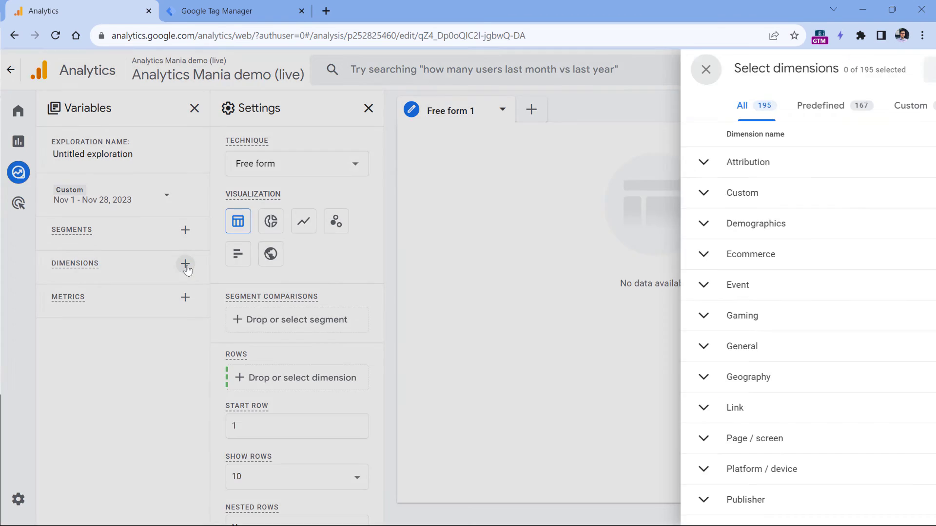
pyautogui.click(455, 70)
pyautogui.write('event name')
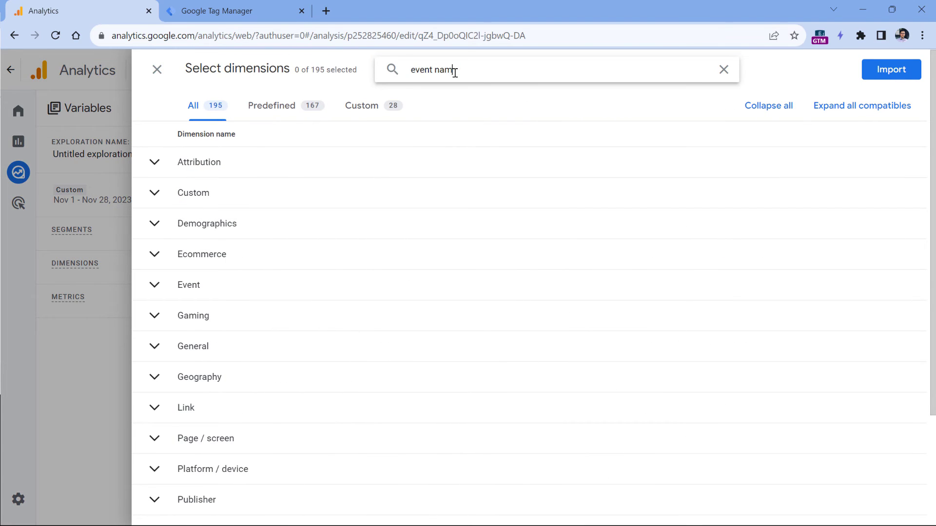
pyautogui.click(154, 191)
pyautogui.tripleClick(444, 78)
pyautogui.write('orga')
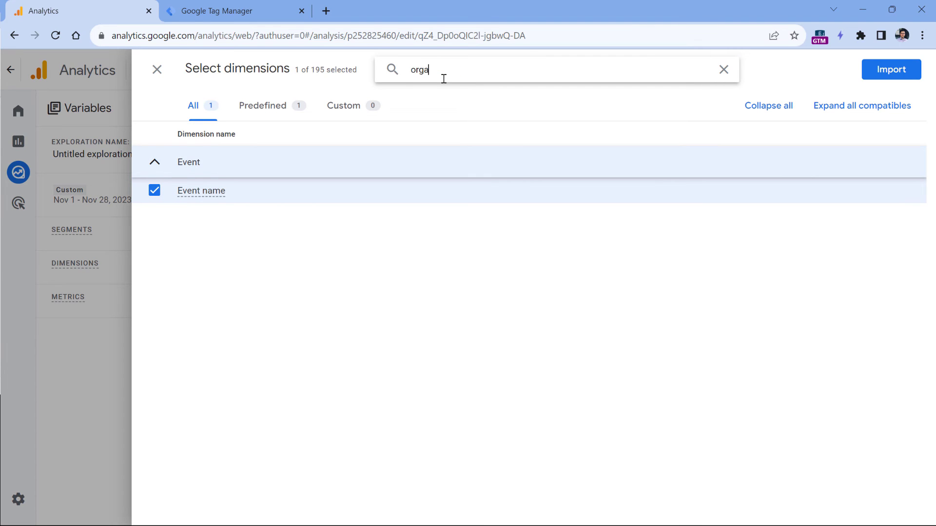
pyautogui.click(208, 197)
pyautogui.tripleClick(431, 72)
pyautogui.write('meet')
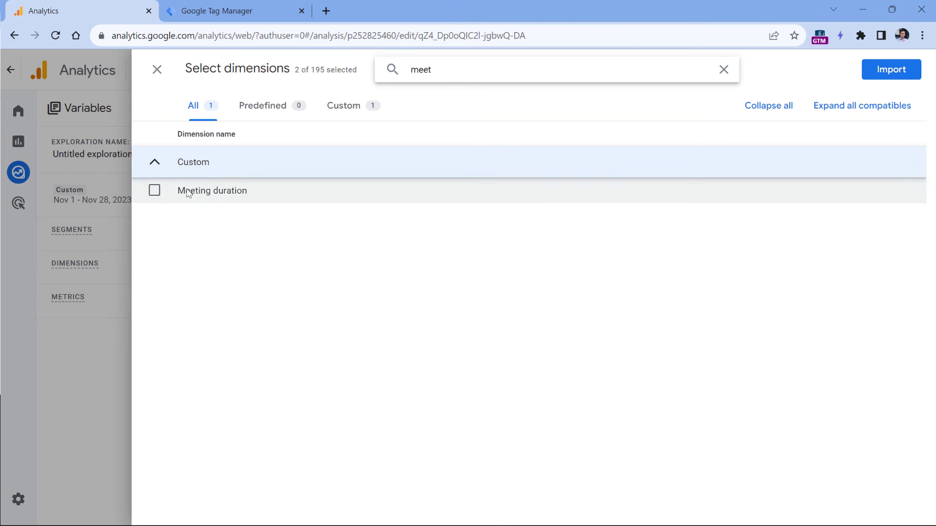
pyautogui.click(179, 198)
pyautogui.click(891, 69)
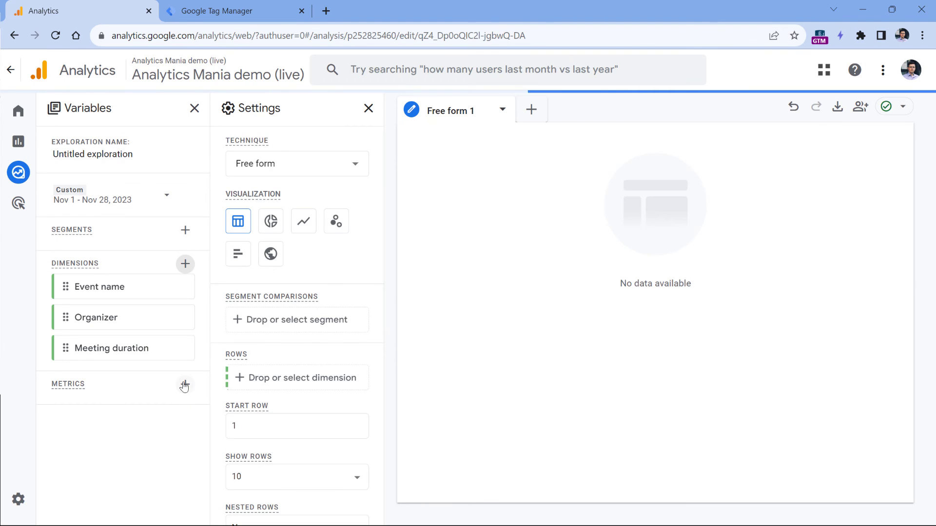
# Step: Import the Event count and Total users metrics into the exploration
pyautogui.click(185, 384)
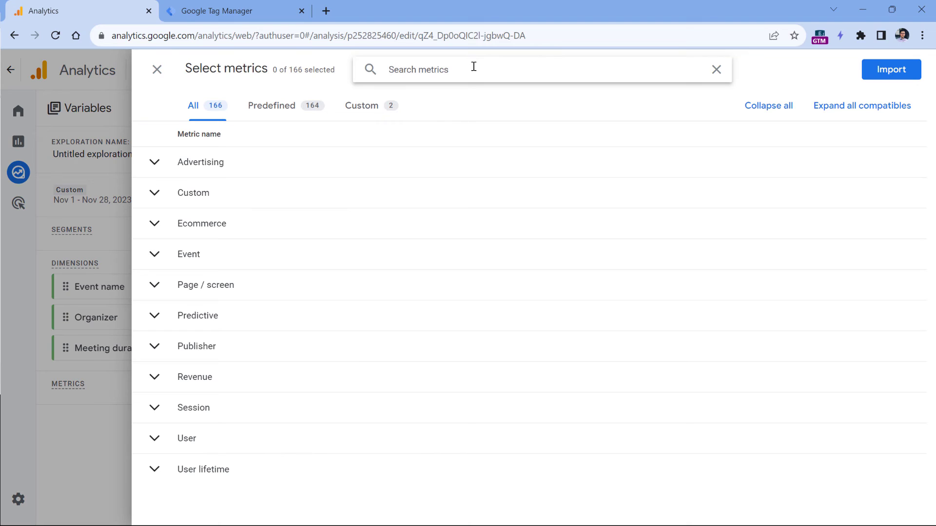
pyautogui.write('event count')
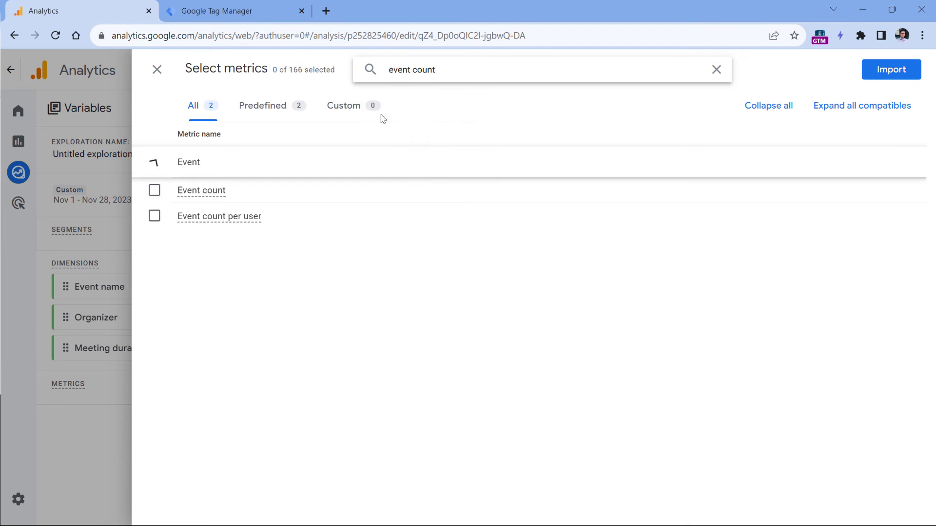
pyautogui.click(154, 190)
pyautogui.tripleClick(443, 60)
pyautogui.write('total ')
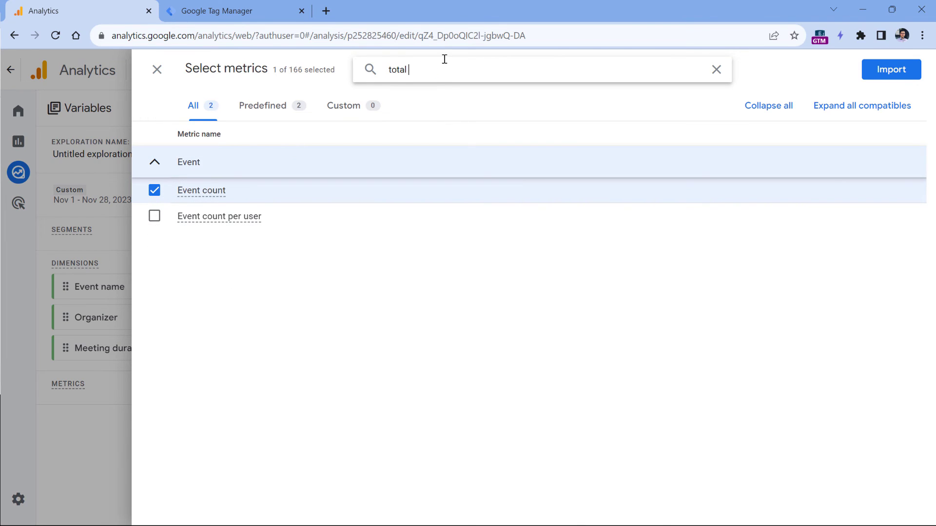
pyautogui.write('users')
pyautogui.click(154, 190)
pyautogui.click(889, 77)
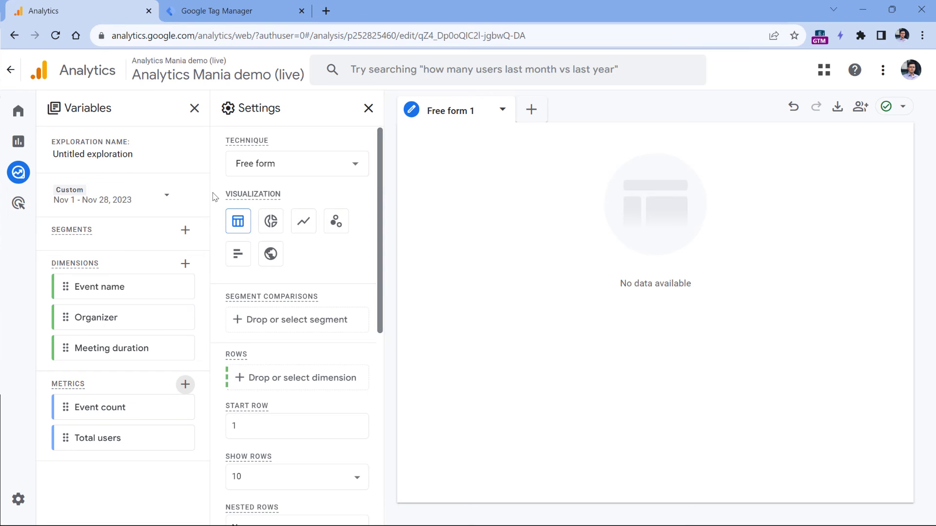
# Step: Place Organizer and Meeting duration in Rows and Event count in Values
pyautogui.doubleClick(100, 325)
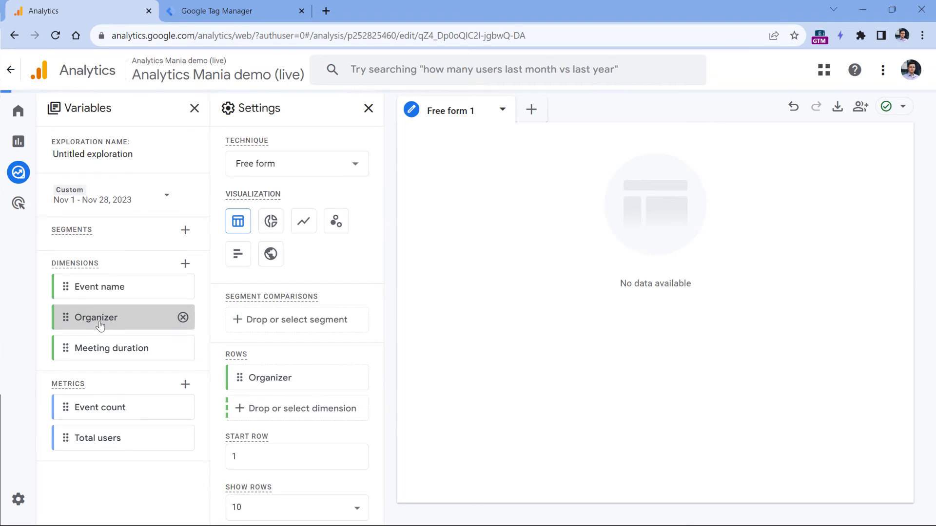
pyautogui.doubleClick(100, 350)
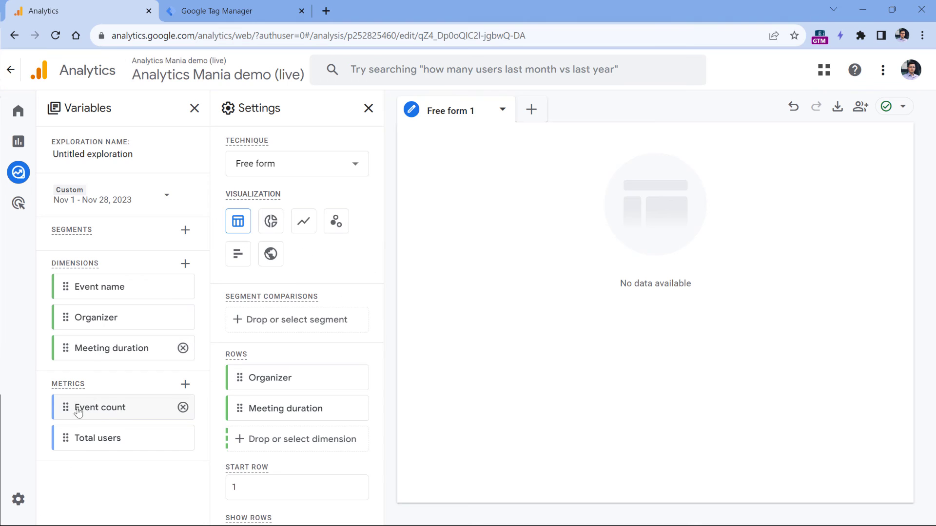
pyautogui.doubleClick(100, 407)
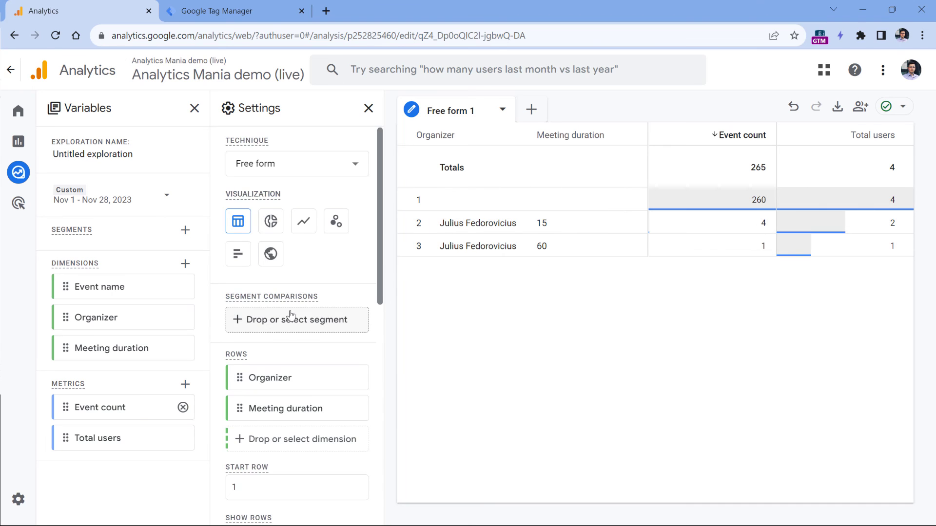
# Step: Add and apply an Event name filter that exactly matches booking_complete
pyautogui.scroll(-10, 291, 314)
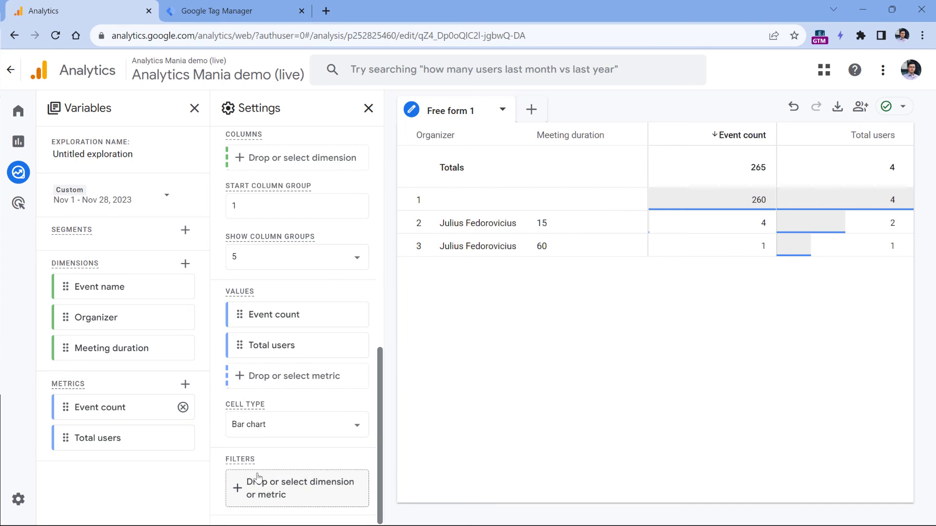
pyautogui.click(297, 493)
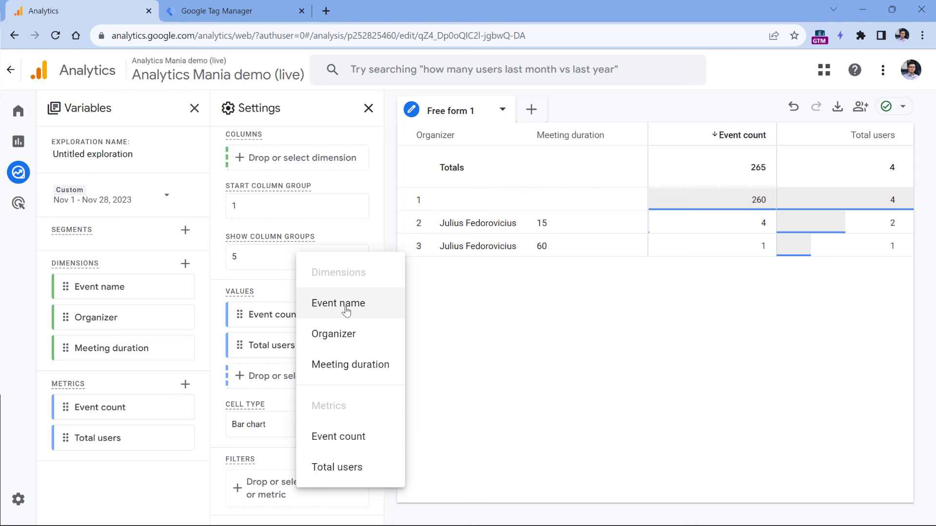
pyautogui.click(346, 311)
pyautogui.scroll(-3, 296, 282)
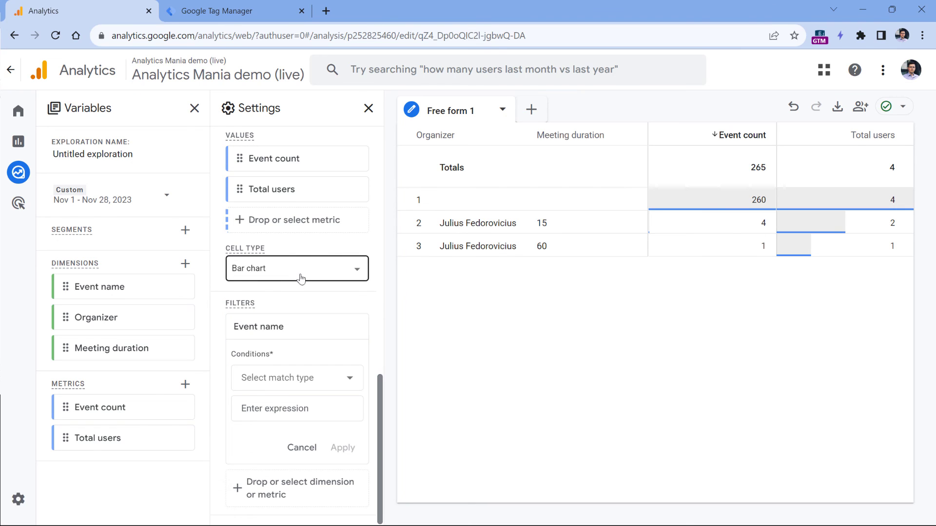
pyautogui.scroll(-1, 317, 361)
pyautogui.click(348, 375)
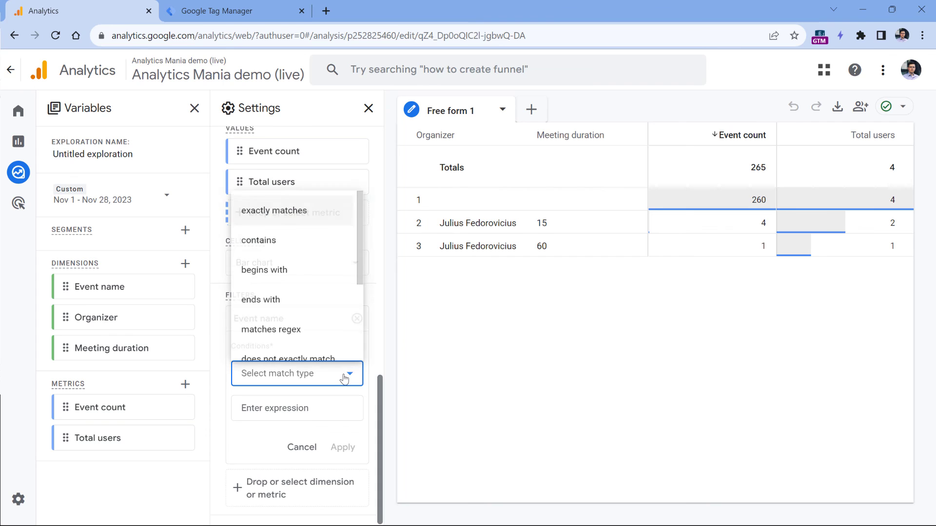
pyautogui.click(284, 204)
pyautogui.click(292, 406)
pyautogui.write('booking')
pyautogui.click(293, 441)
pyautogui.click(341, 446)
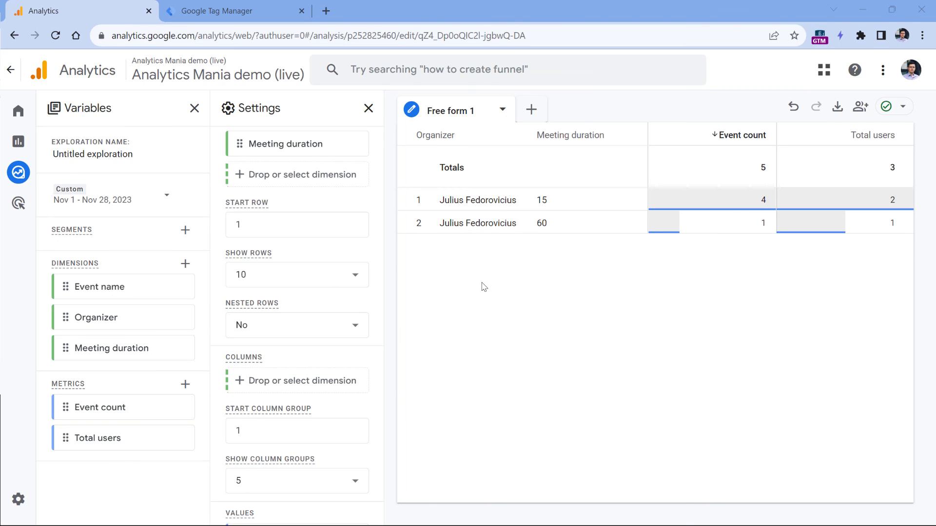